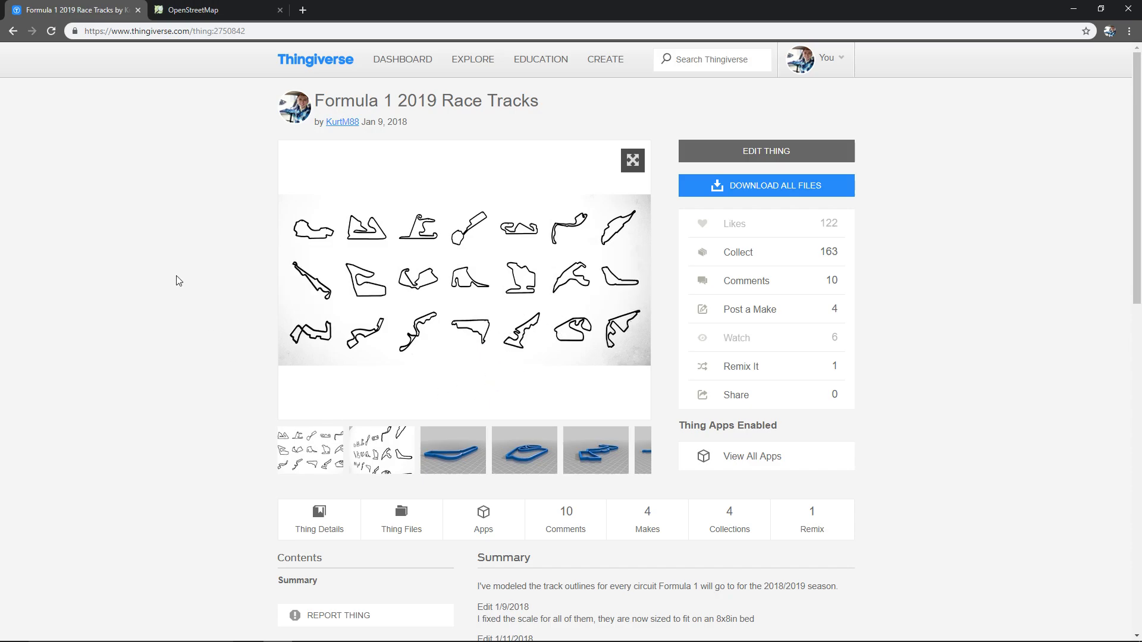
In OpenStreetMap, enable custom image dimensions for sharing and fit the export area around the whole Circuit of the Americas track.
left_click(194, 19)
left_click_drag(663, 325, 640, 307)
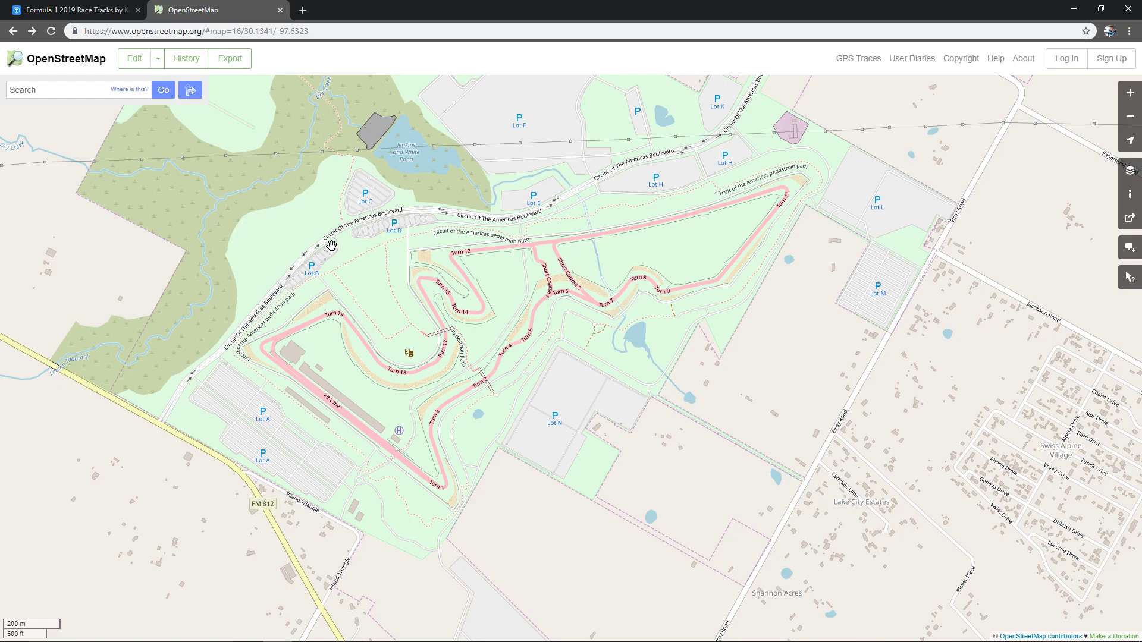
left_click_drag(502, 286, 524, 282)
left_click_drag(594, 269, 586, 280)
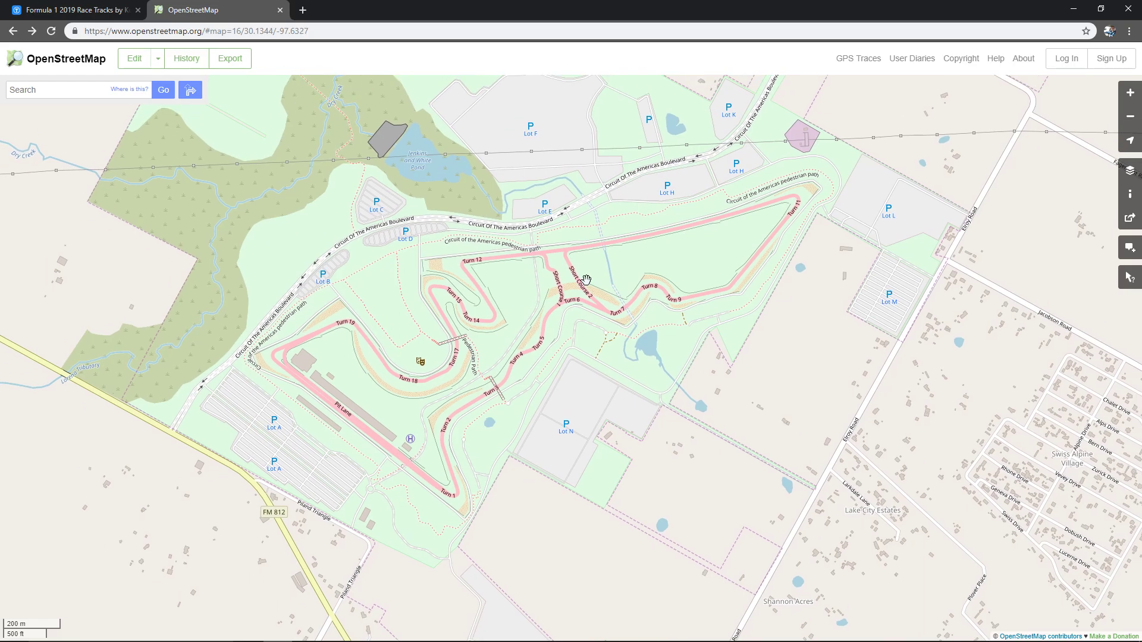
left_click(1128, 221)
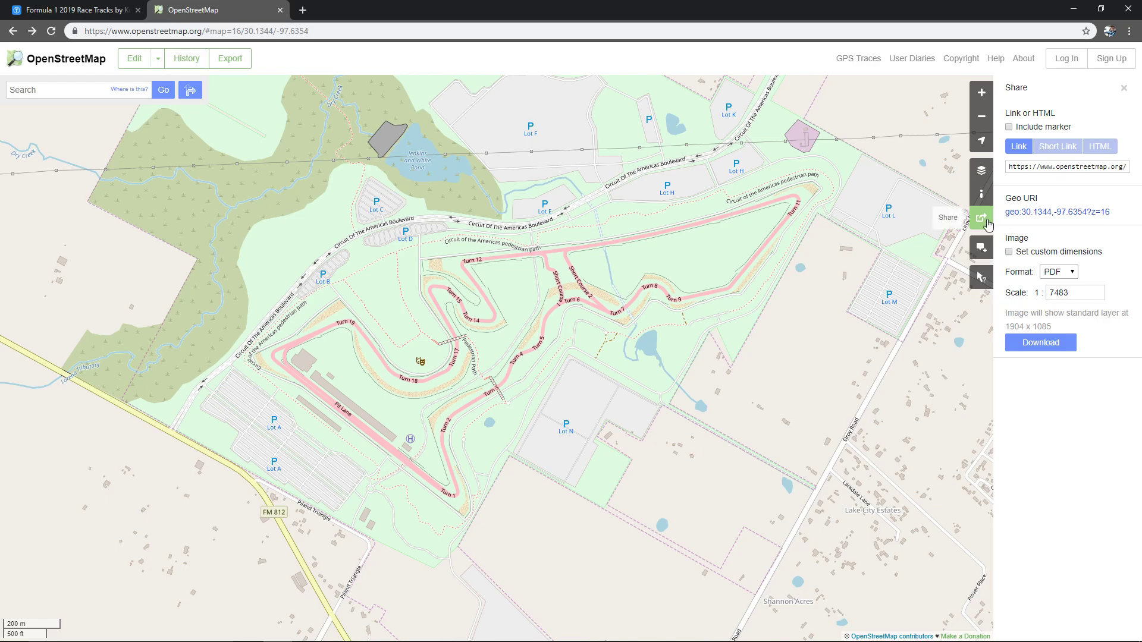
left_click(1020, 255)
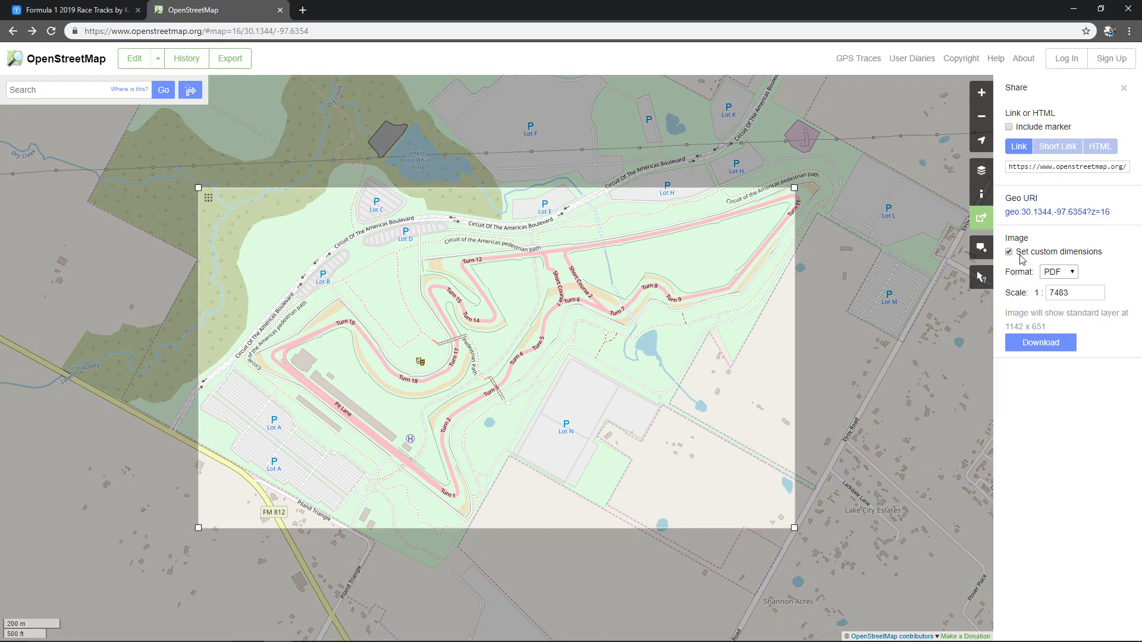
left_click_drag(804, 185, 825, 178)
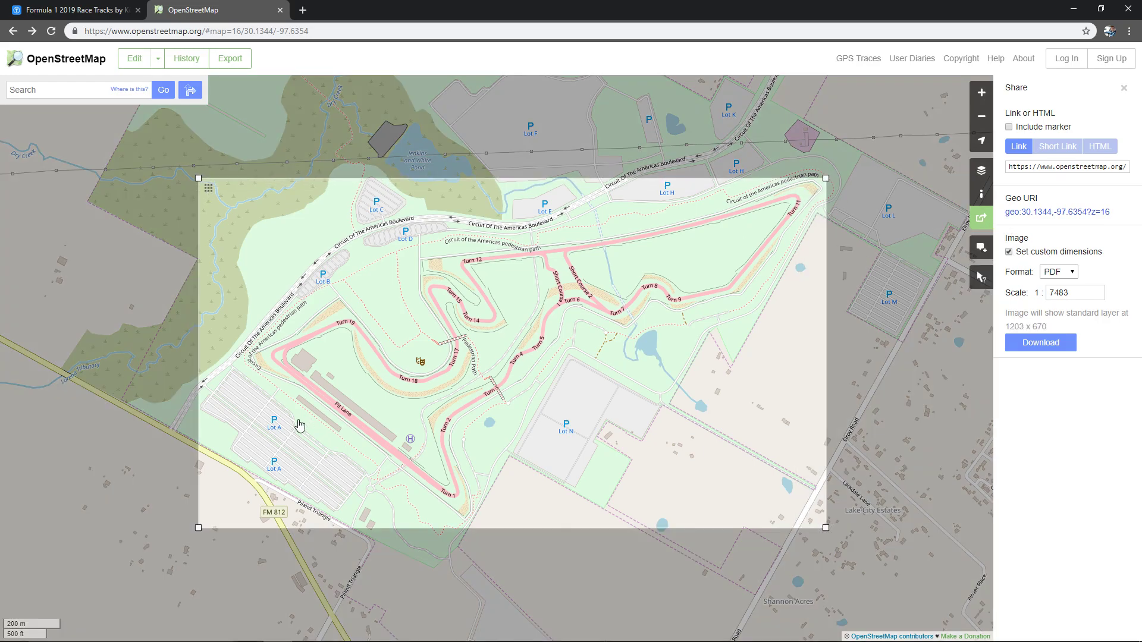
left_click_drag(198, 527, 257, 533)
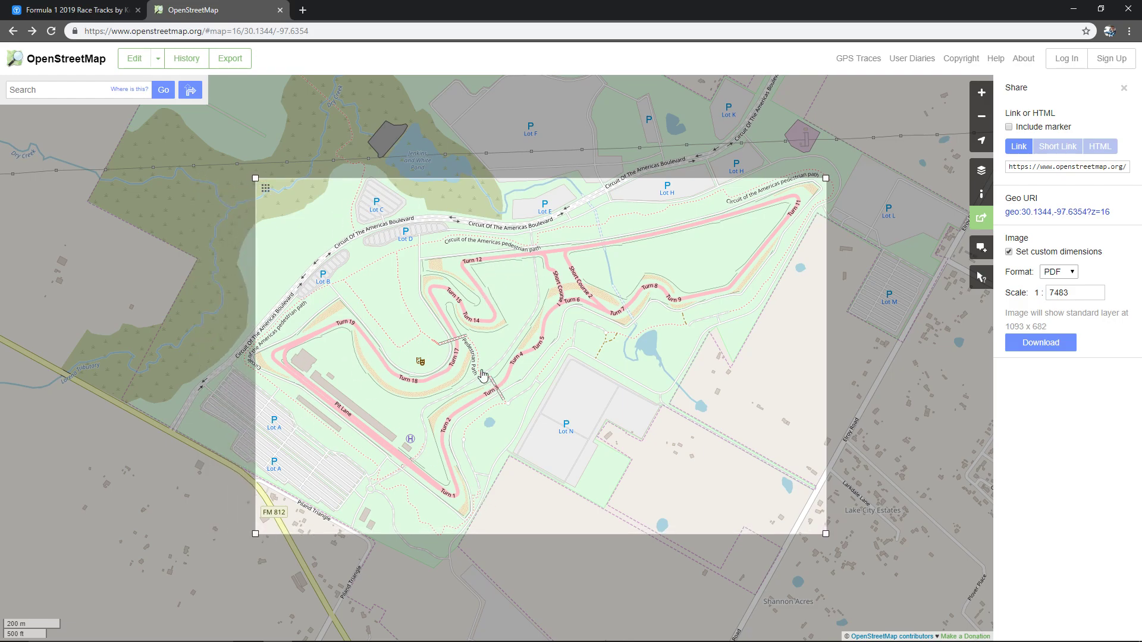
Download the selected map area in PDF format.
left_click(1061, 273)
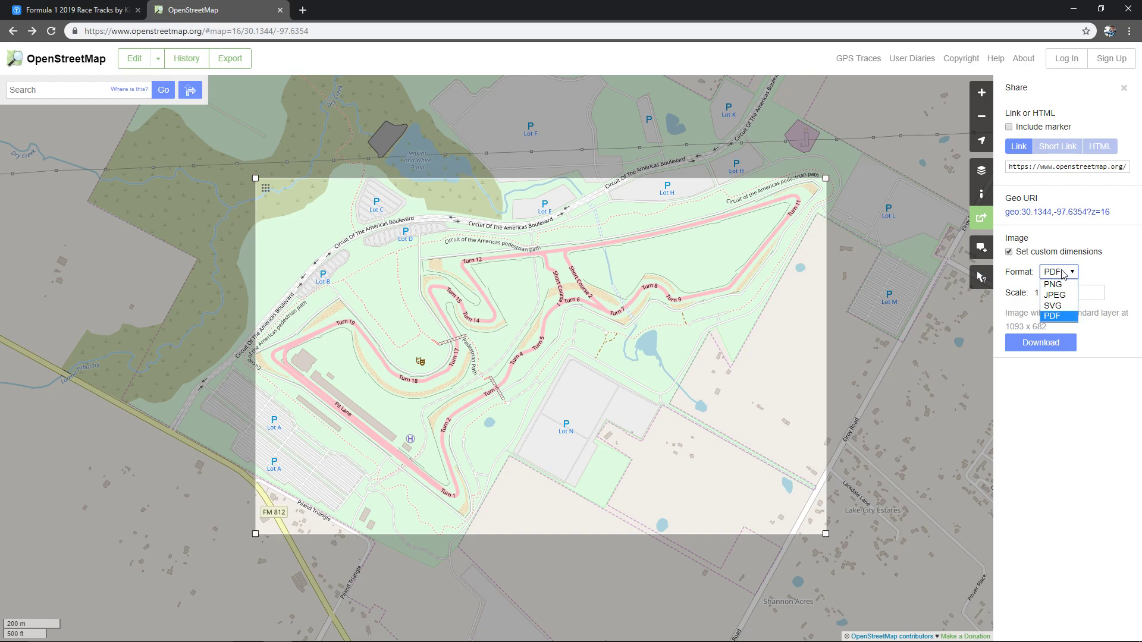
left_click(1054, 316)
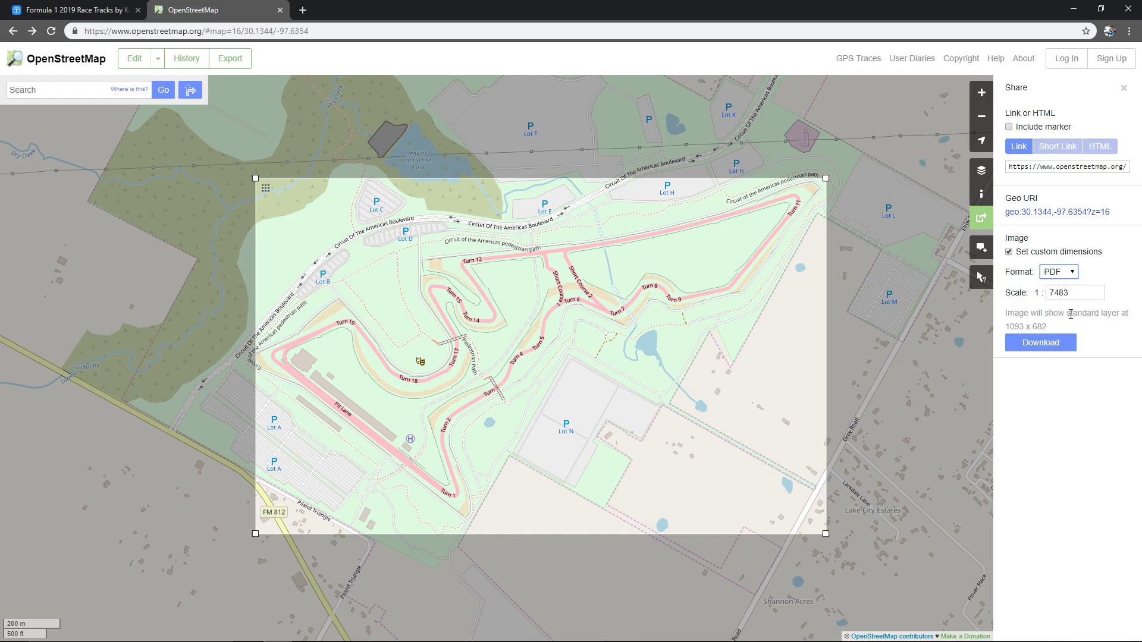
left_click(1038, 343)
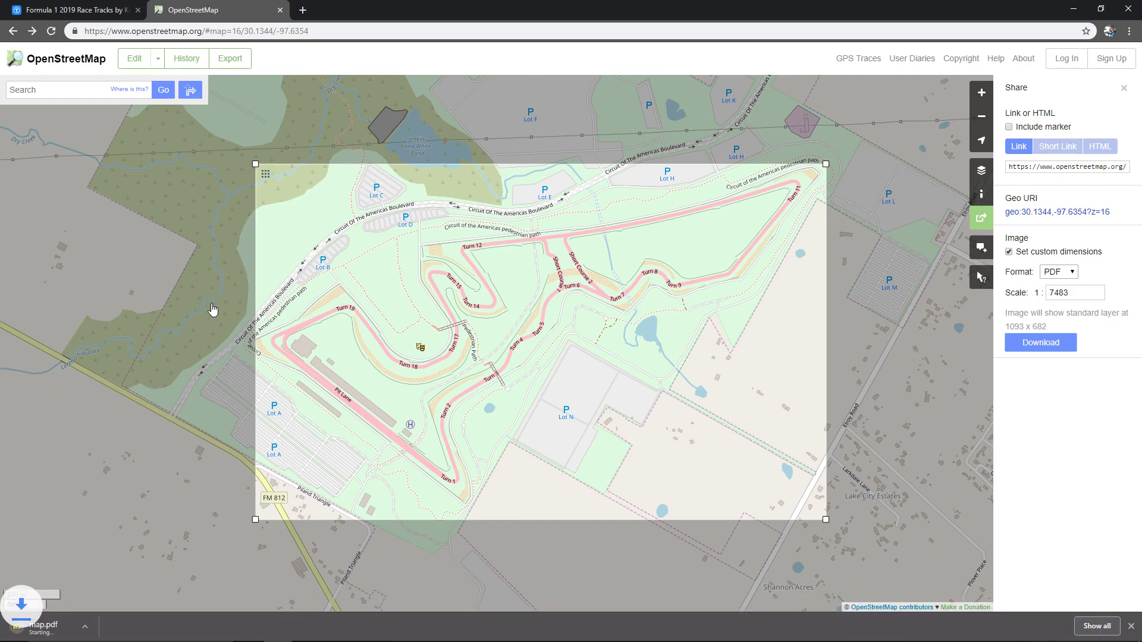
Switch to Inkscape and open the downloaded map PDF using internal import with gradient mesh precision set to very fine (246).
key("alt+Tab")
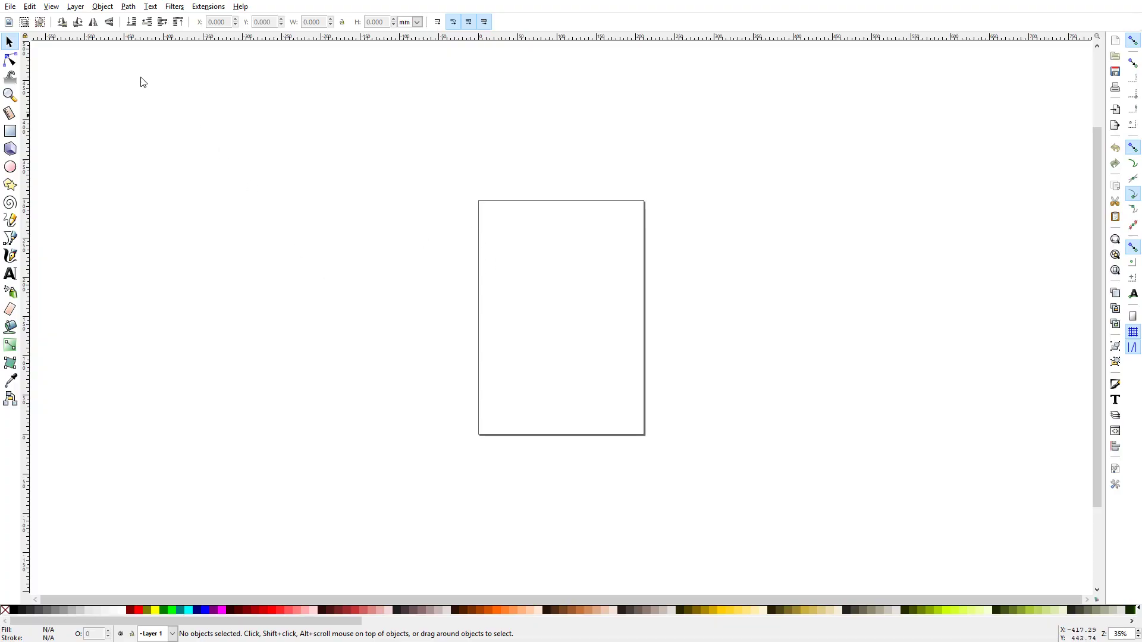
left_click(8, 8)
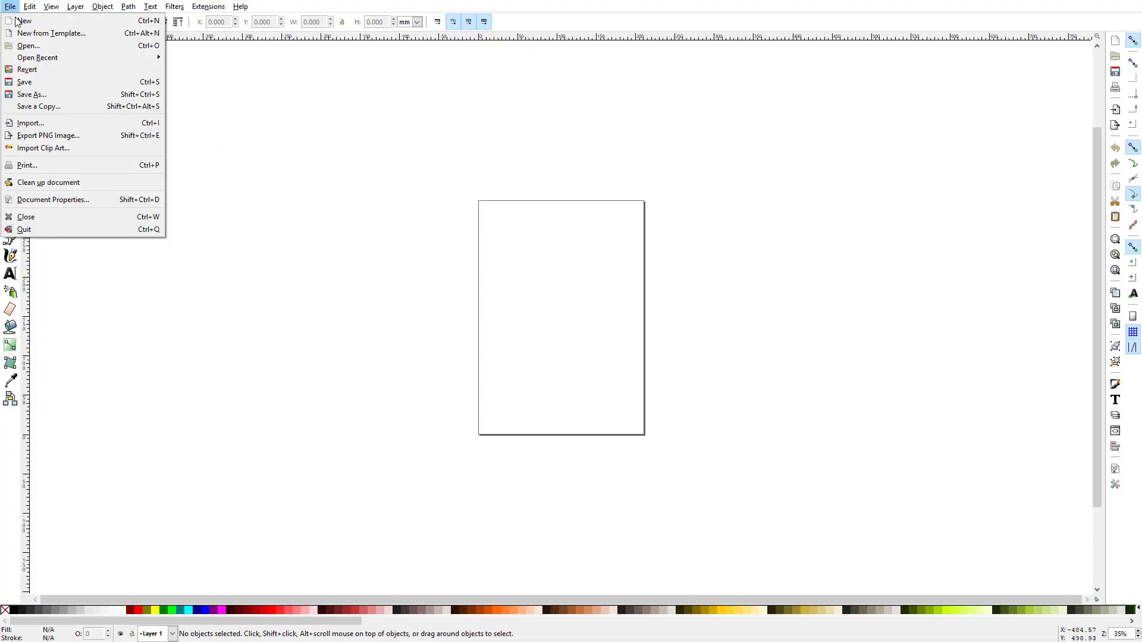
left_click(36, 50)
double_click(100, 104)
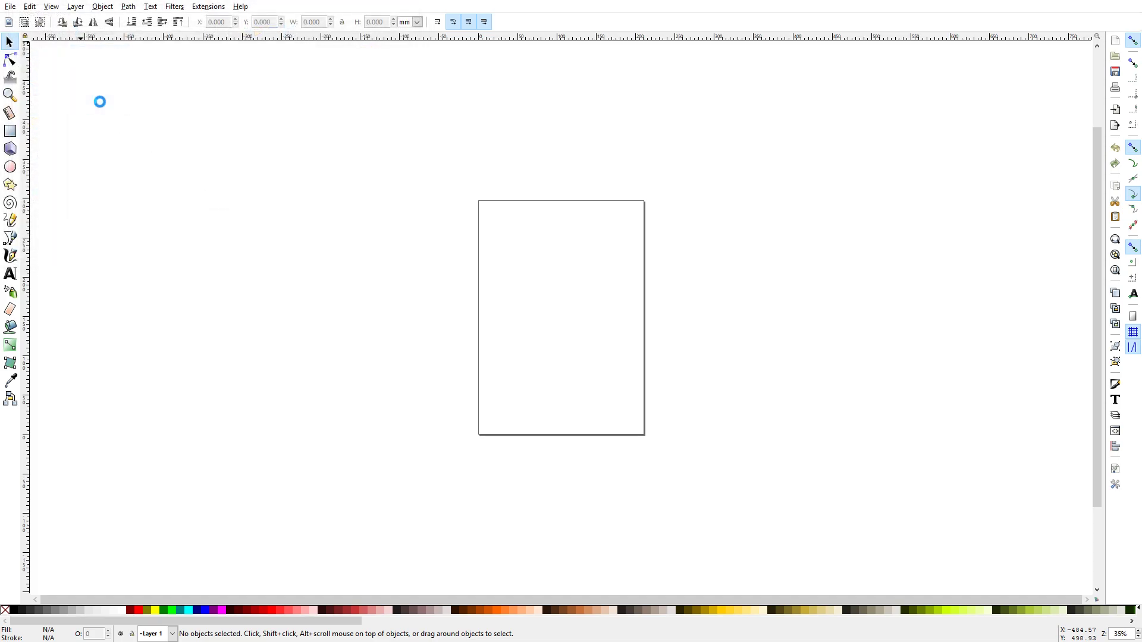
left_click(492, 415)
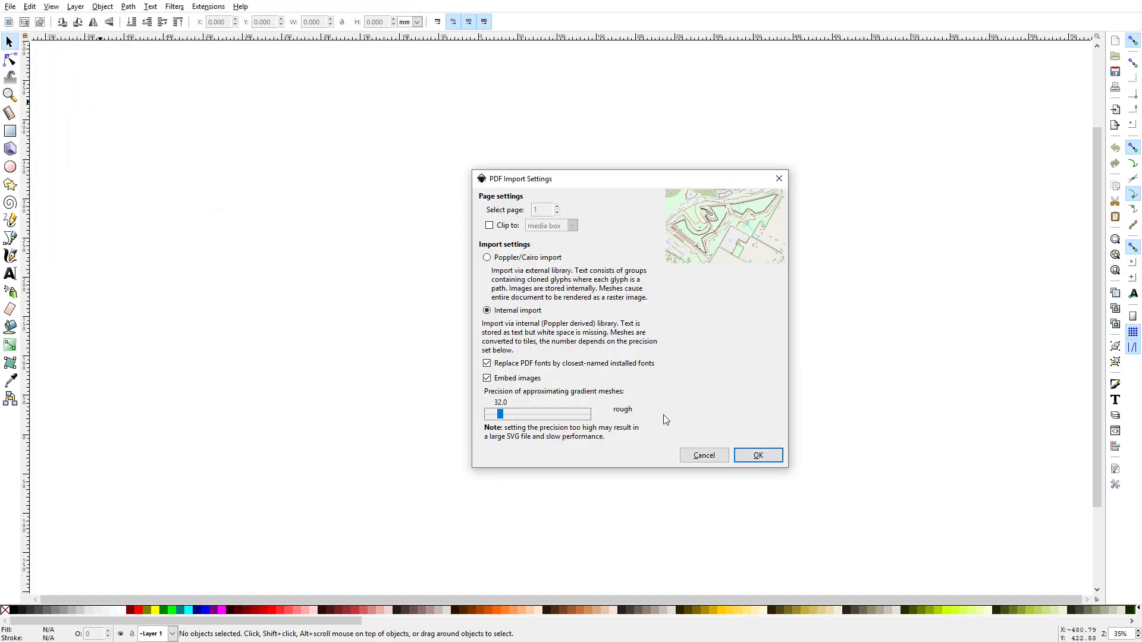
left_click_drag(500, 415, 621, 418)
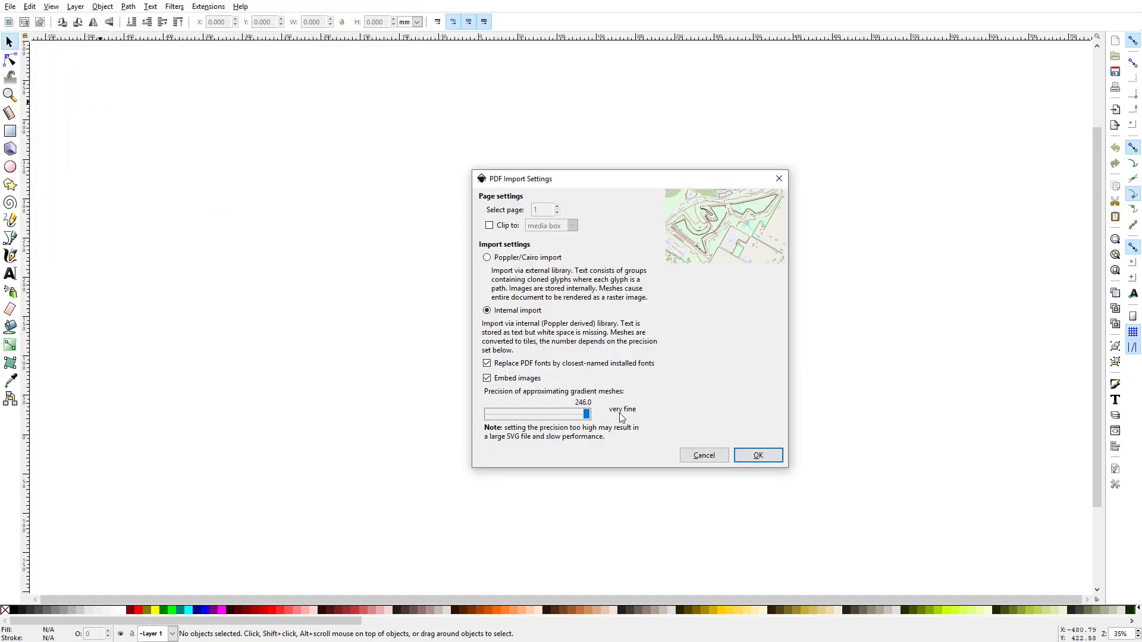
left_click(758, 455)
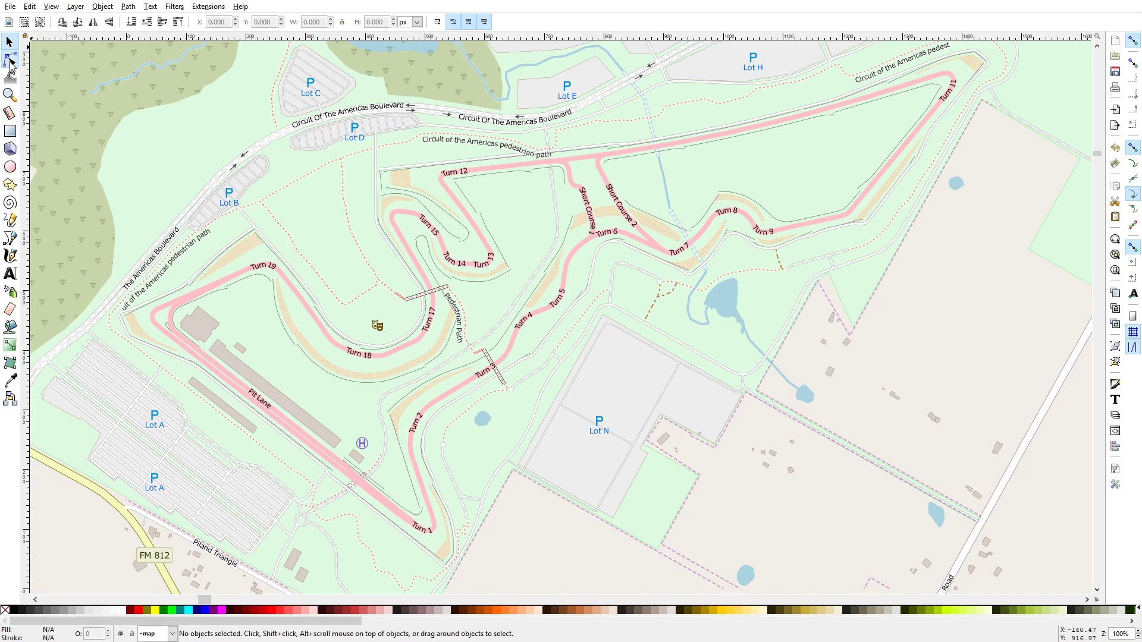
Cut every path that shares the pink race track's fill and stroke out of the map.
left_click(10, 61)
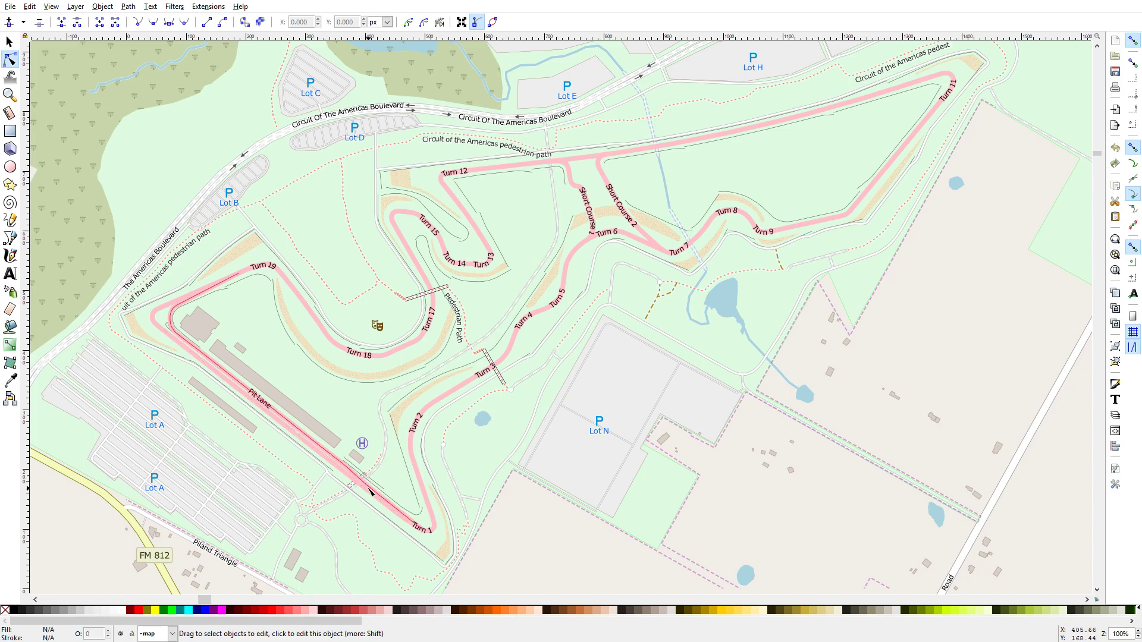
left_click(422, 485)
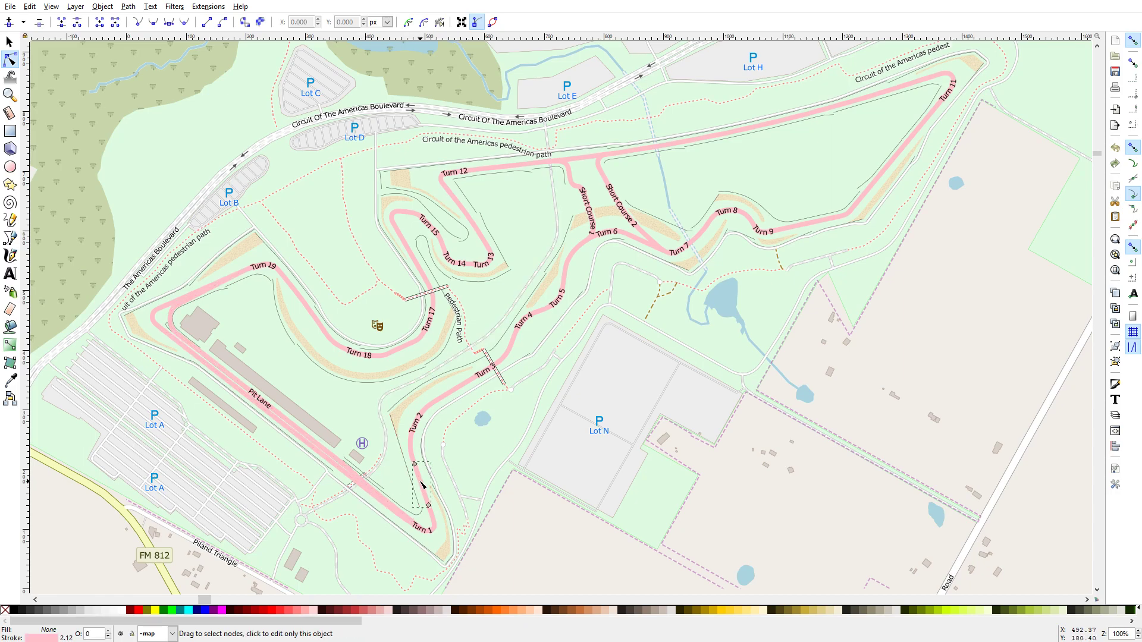
right_click(422, 484)
mouse_move(488, 358)
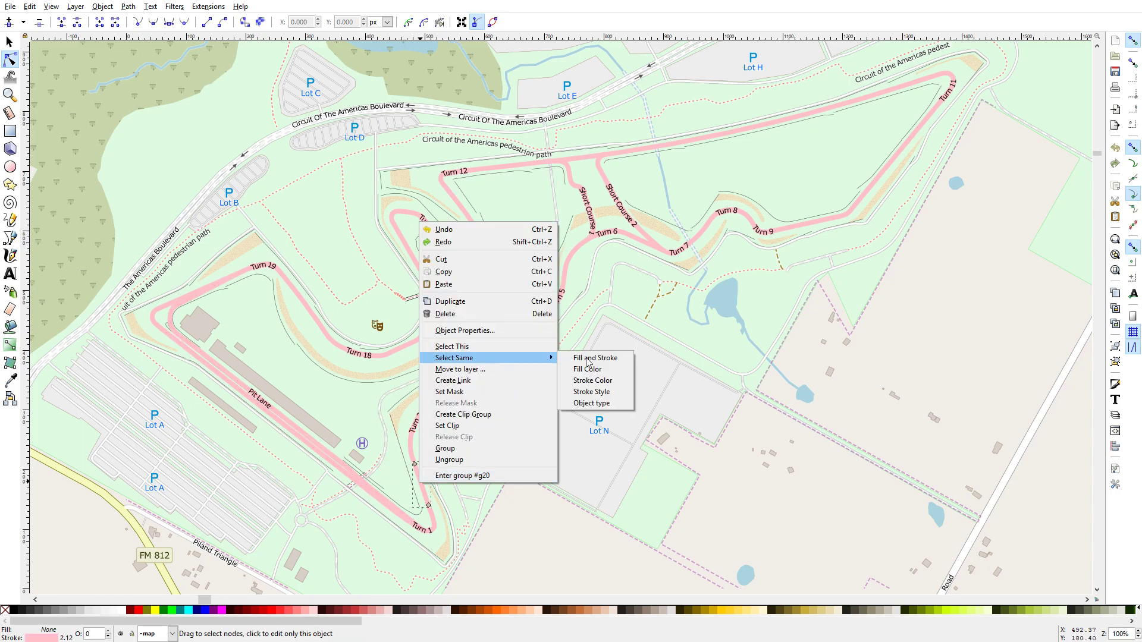
left_click(607, 358)
key("Delete")
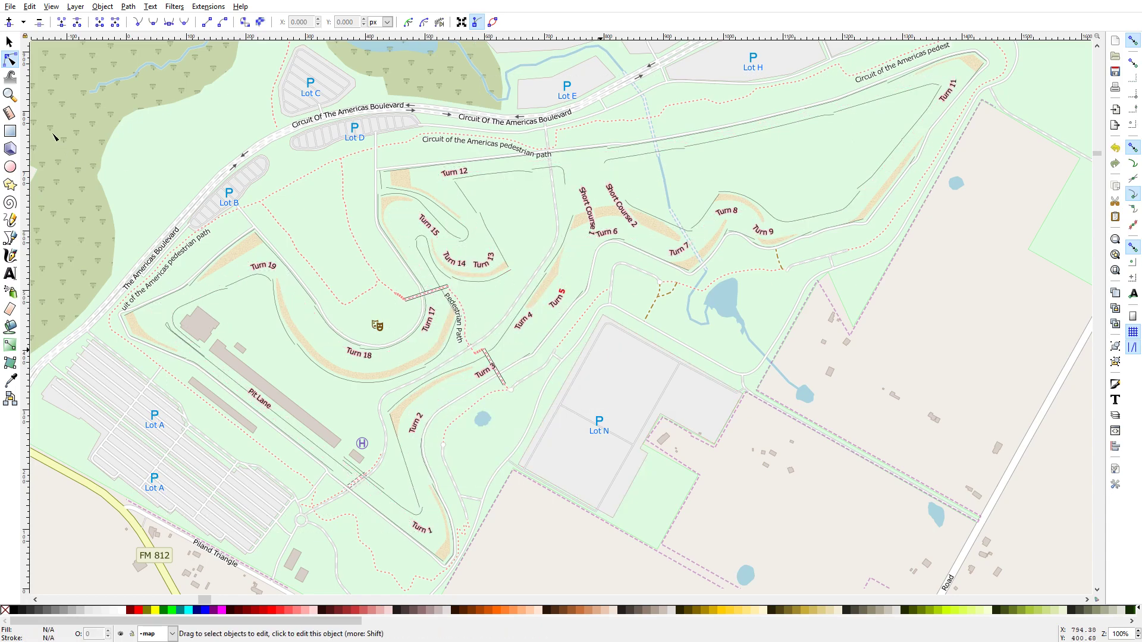
Delete the remaining map artwork and paste the cut track paths onto the empty page.
key("s")
left_click(258, 159)
key("Delete")
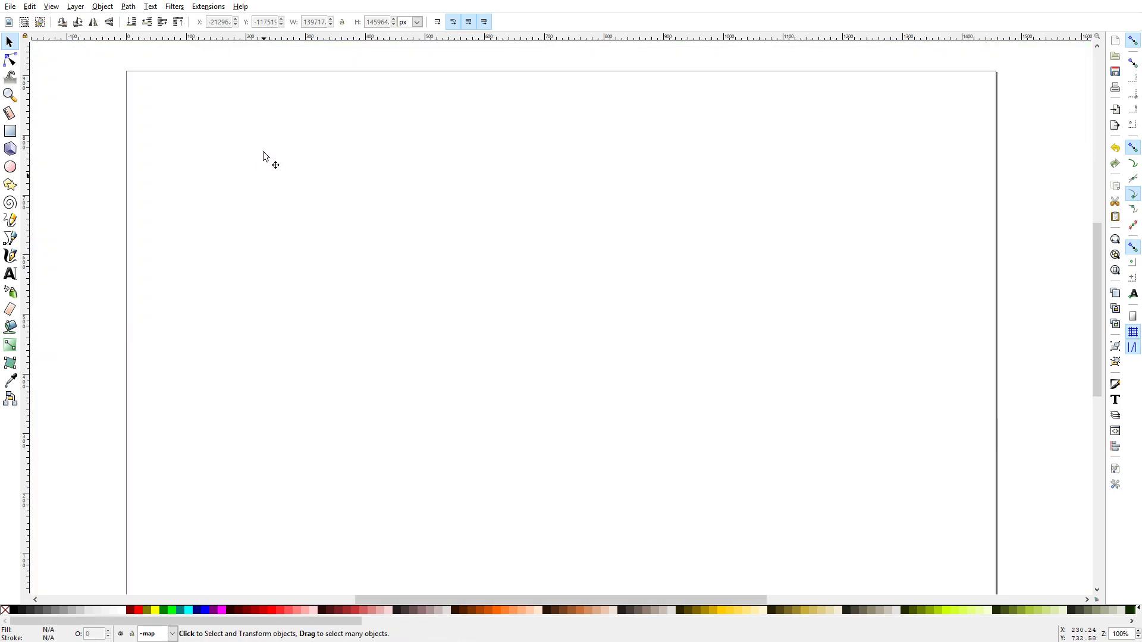
key("5")
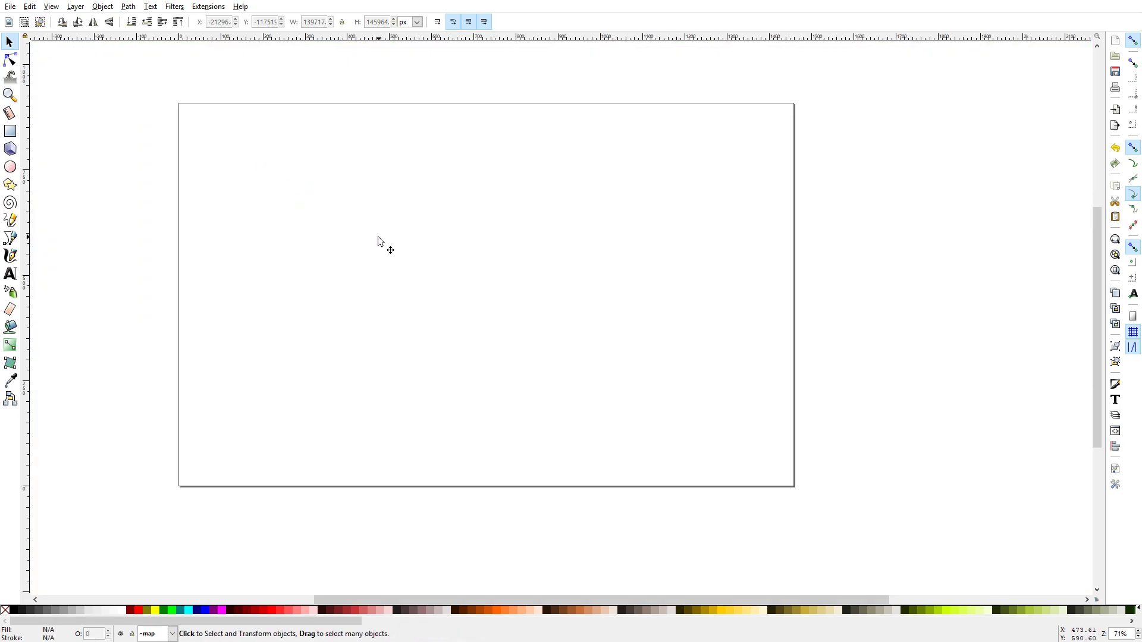
key("ctrl+v")
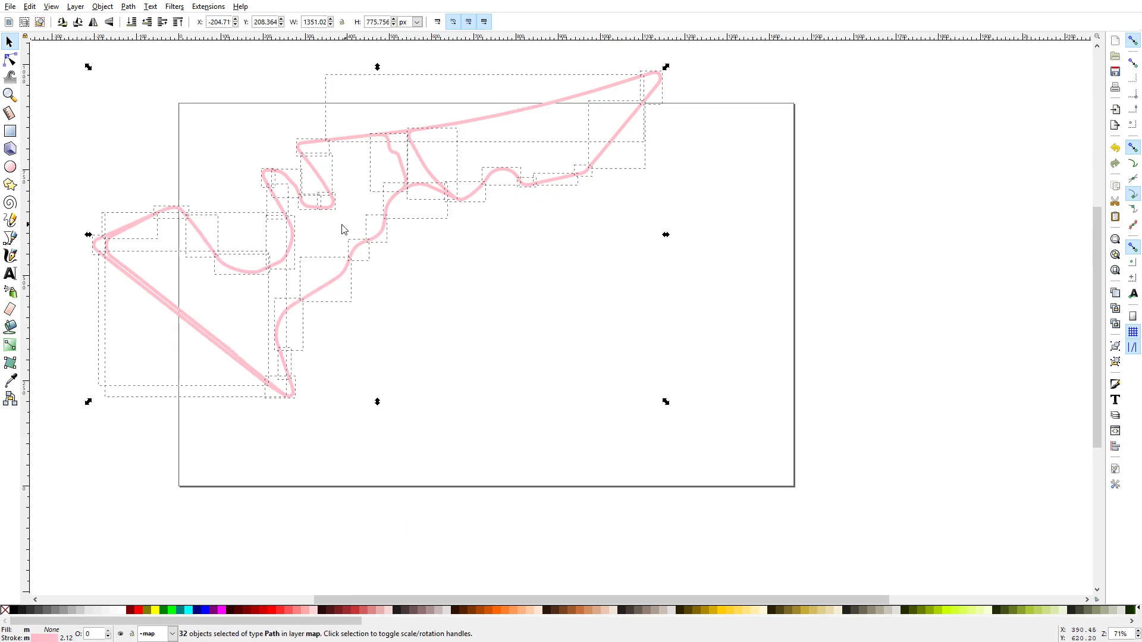
Delete the two short course connectors and the inner pit lane path, leaving only the main track outline.
left_click(10, 60)
left_click(571, 286)
left_click(394, 153)
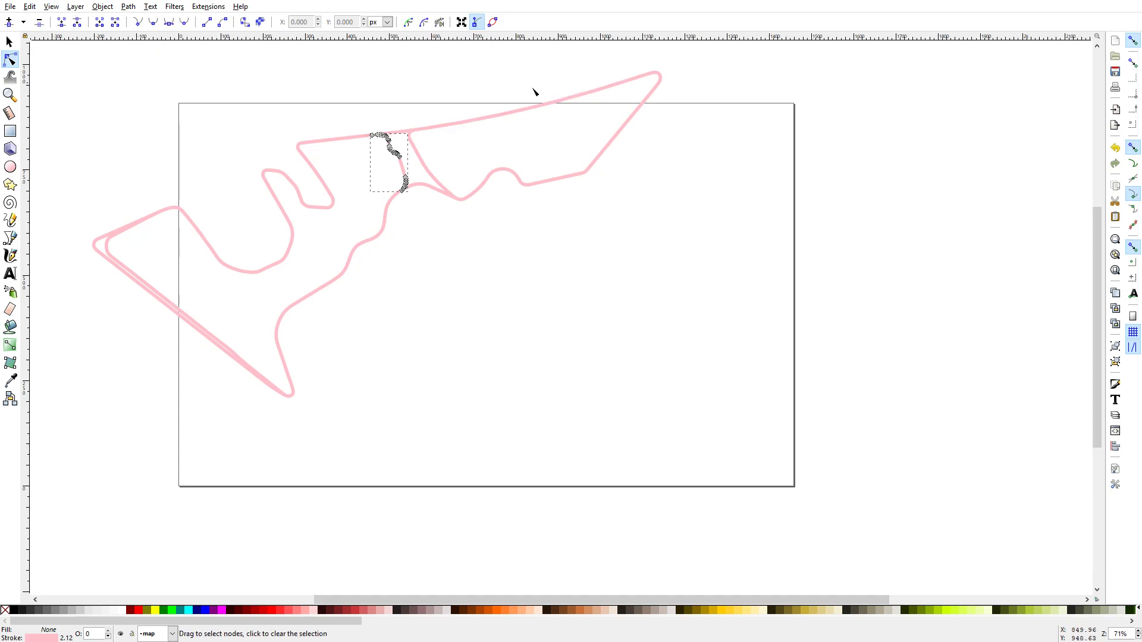
key("Delete")
left_click(421, 156)
key("Delete")
left_click(153, 287)
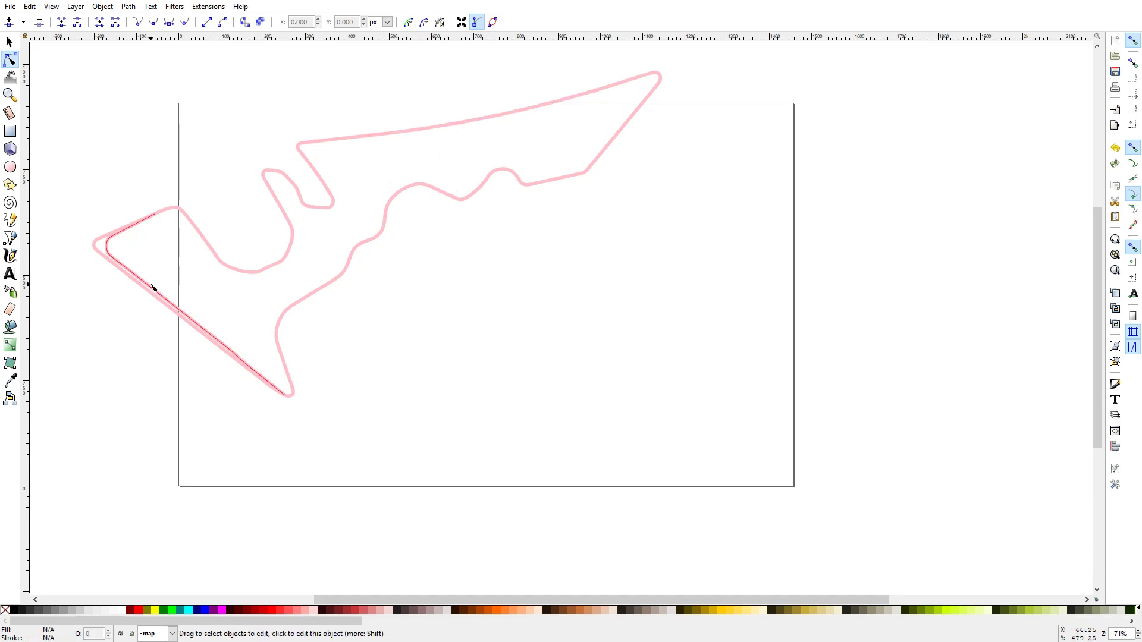
left_click(508, 302)
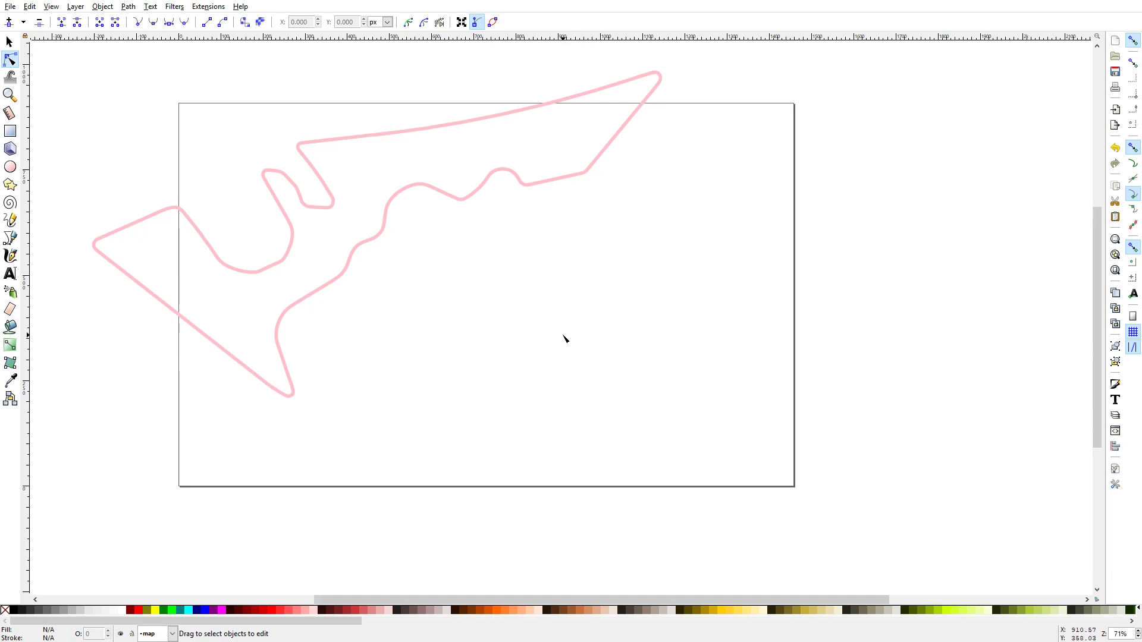
Group all the track outline paths and move the group fully onto the page.
scroll(464, 270, "up", 2)
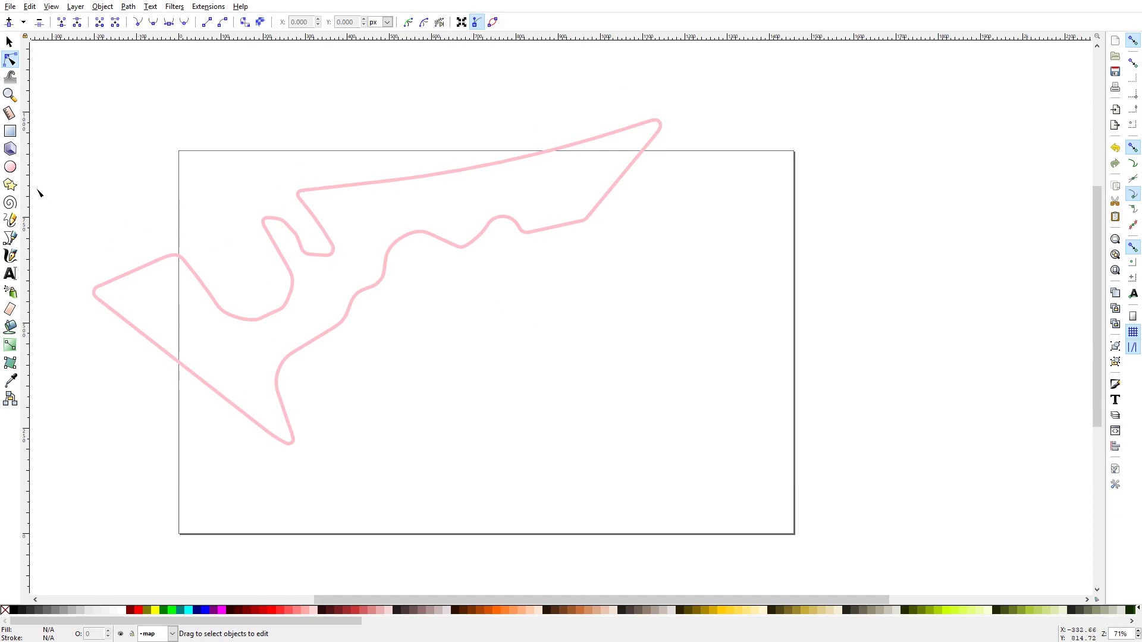
left_click(9, 42)
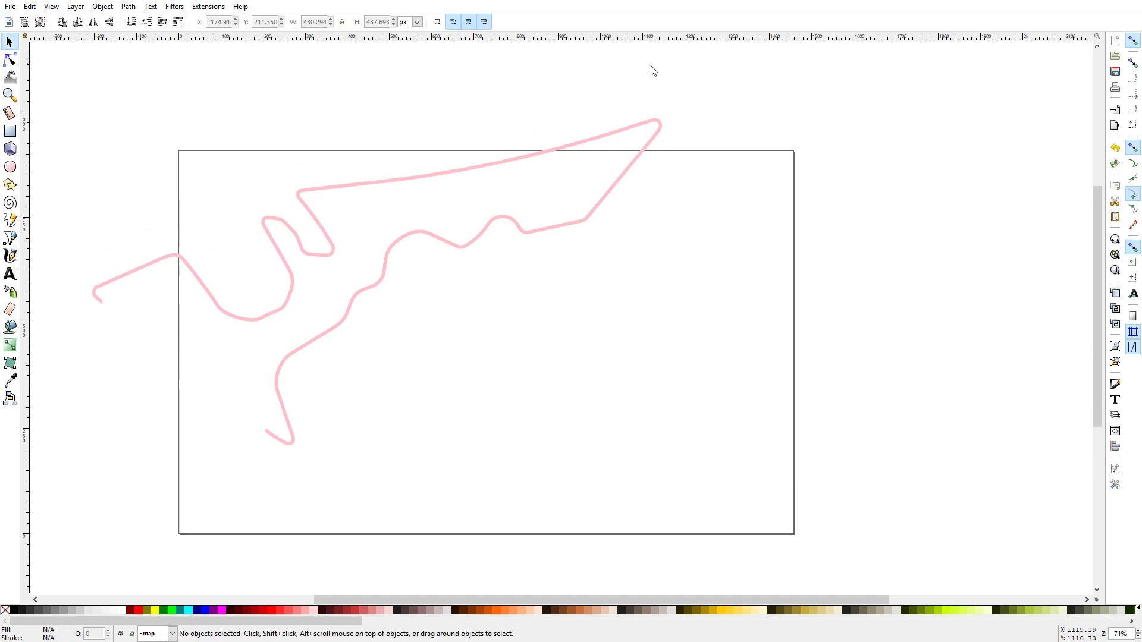
left_click_drag(702, 79, 85, 503)
left_click(103, 7)
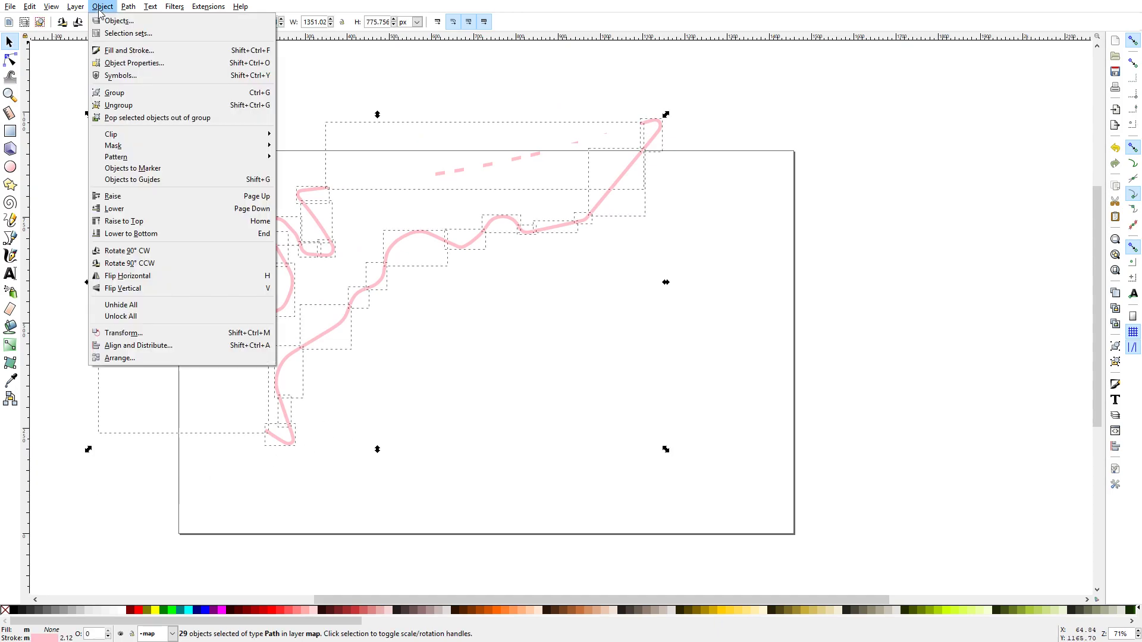
left_click(162, 94)
left_click(161, 93)
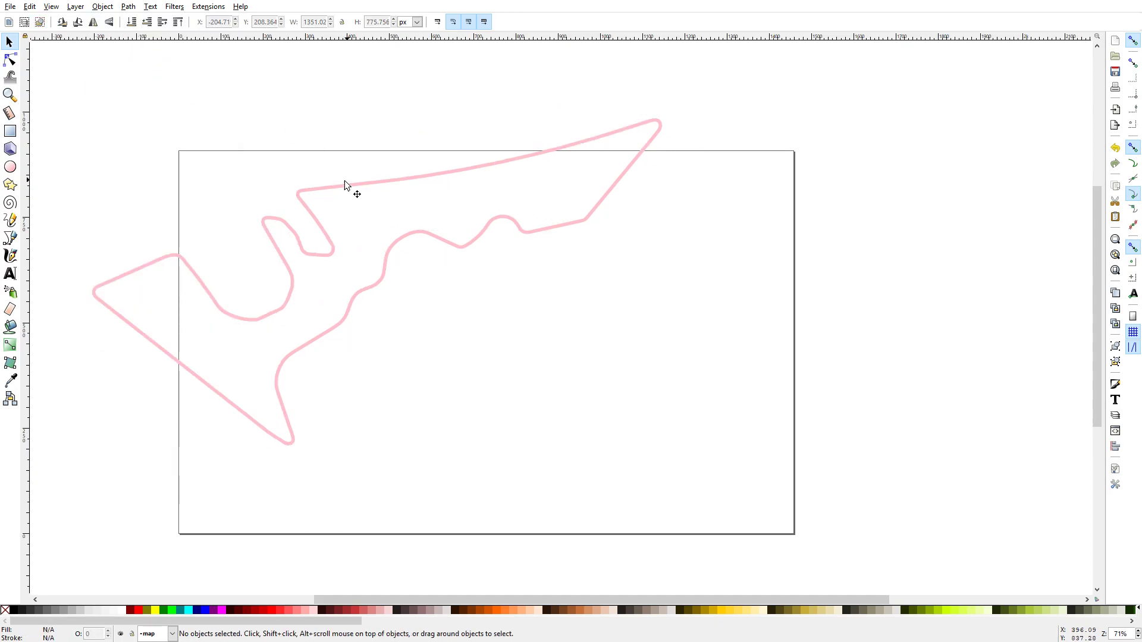
left_click(310, 190)
left_click_drag(349, 196, 471, 255)
Set both the custom page size units and the display units of the document to inches.
left_click(11, 7)
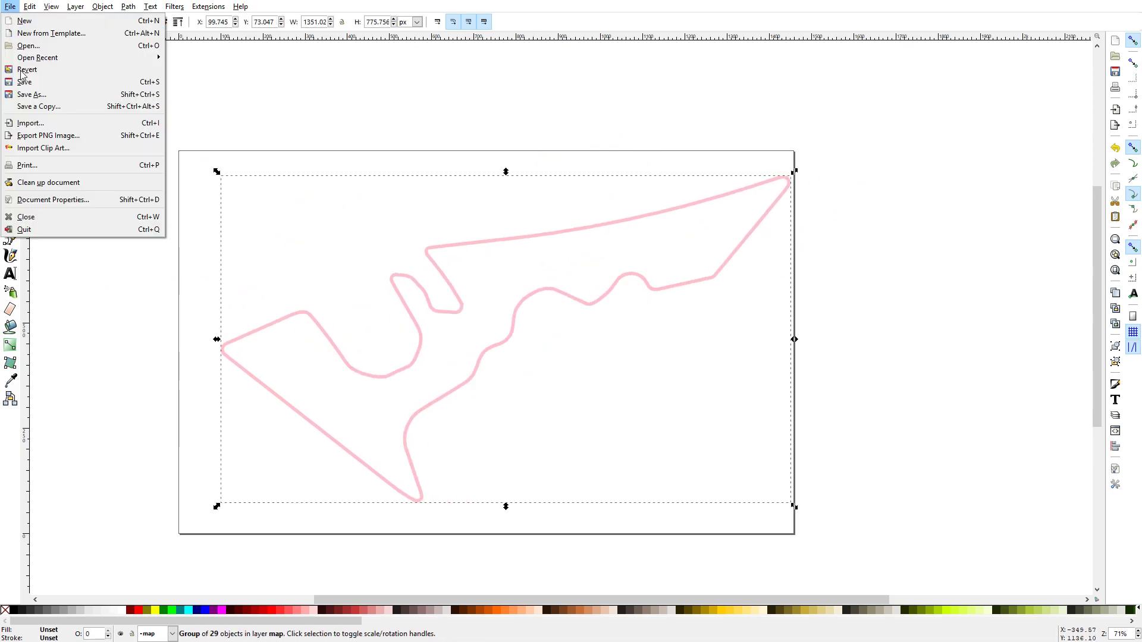
left_click(48, 197)
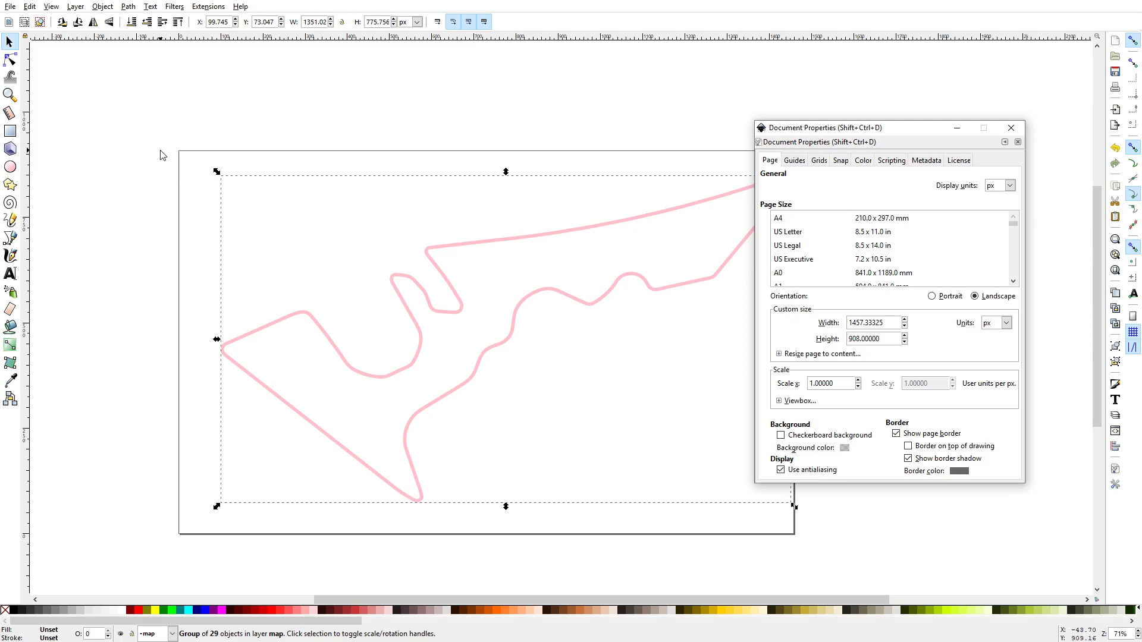
left_click(1000, 324)
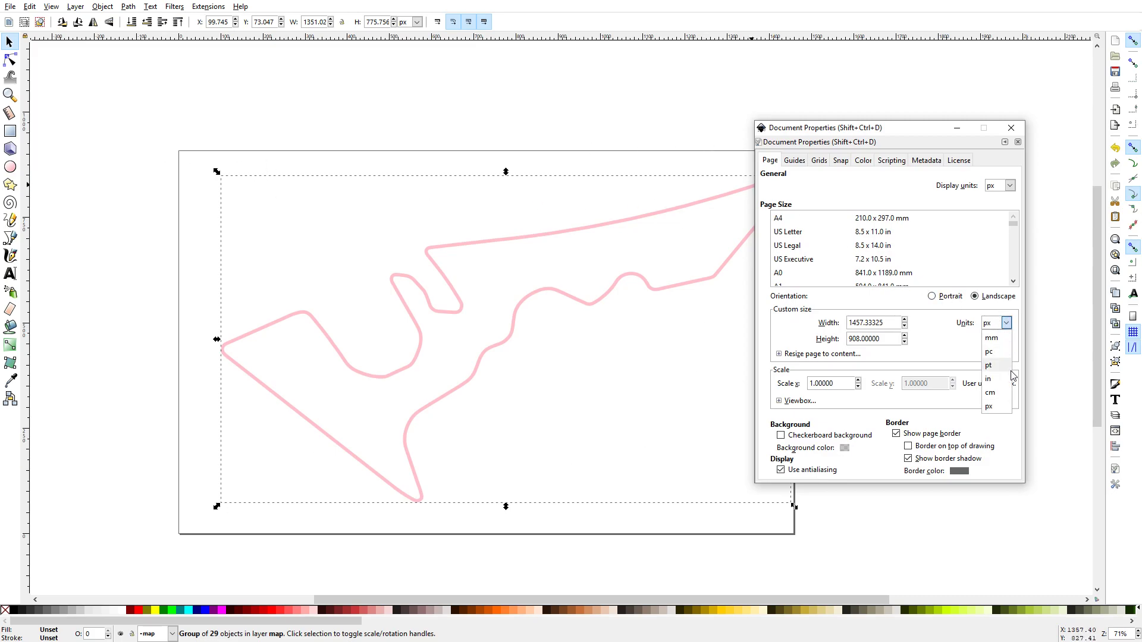
left_click(992, 371)
left_click(1009, 187)
left_click(1000, 243)
Set the custom page size to 8 in wide by 8 in high and roughly centre the track group over the page.
left_click_drag(886, 324, 791, 324)
type("8")
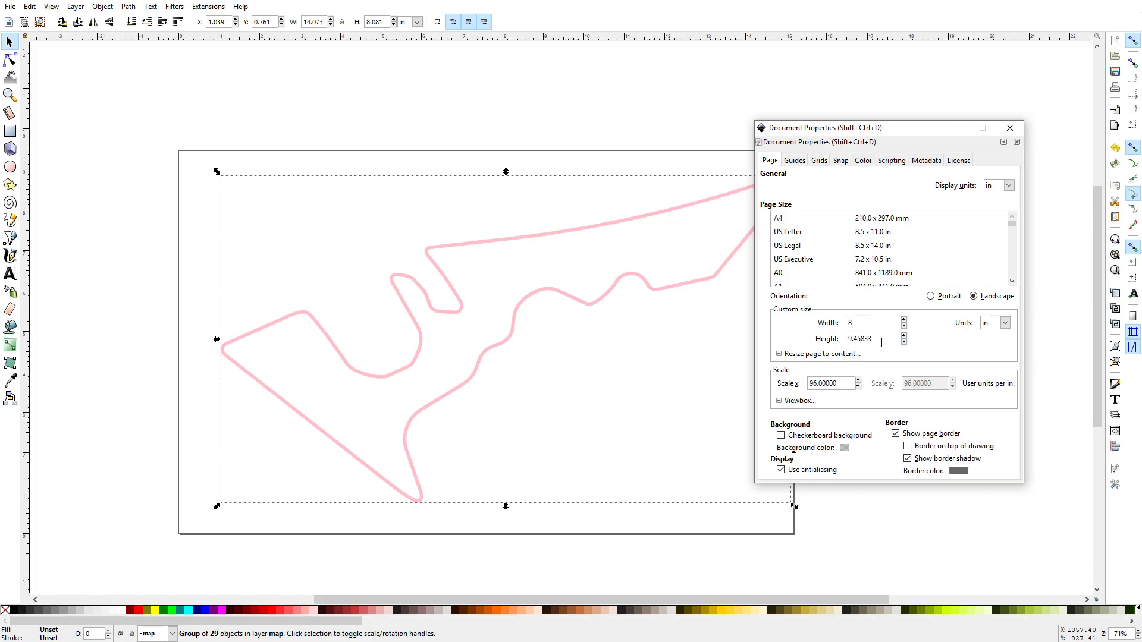
key("Tab")
type("8")
key("Tab")
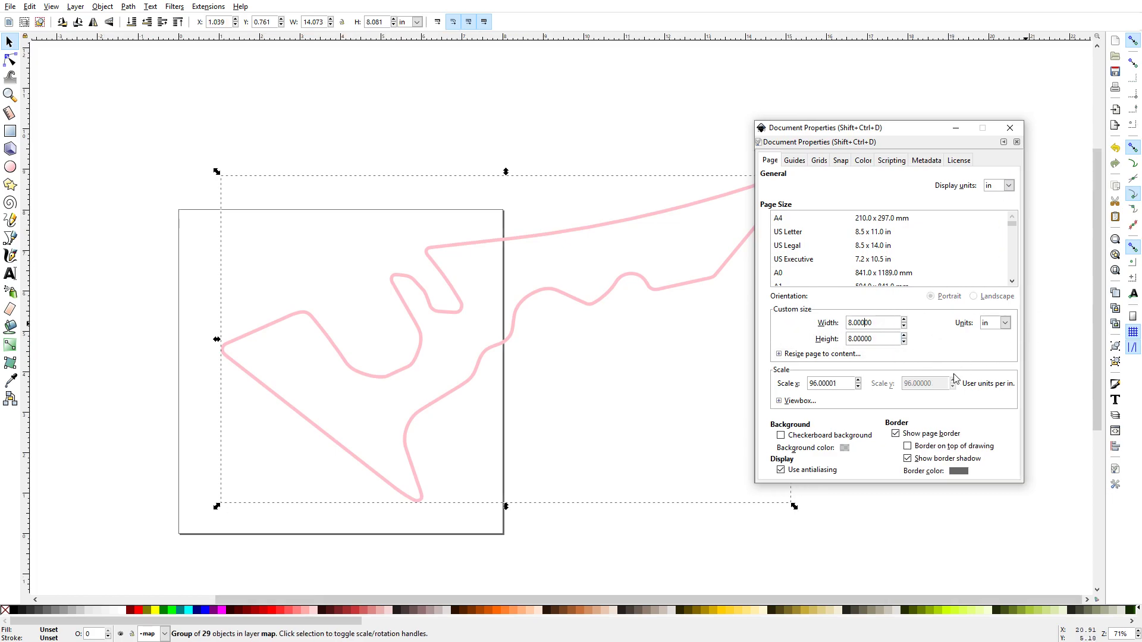
left_click(1010, 128)
left_click_drag(669, 210, 509, 244)
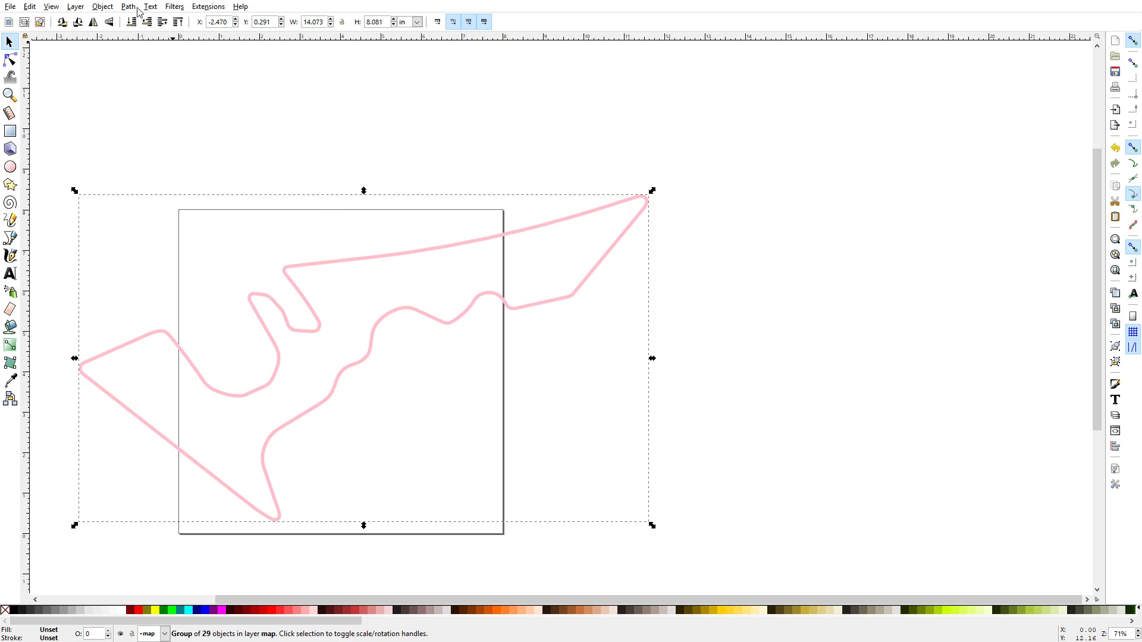
Open the Transform, Align and Distribute, and Fill and Stroke dialogs for the track group.
left_click(104, 7)
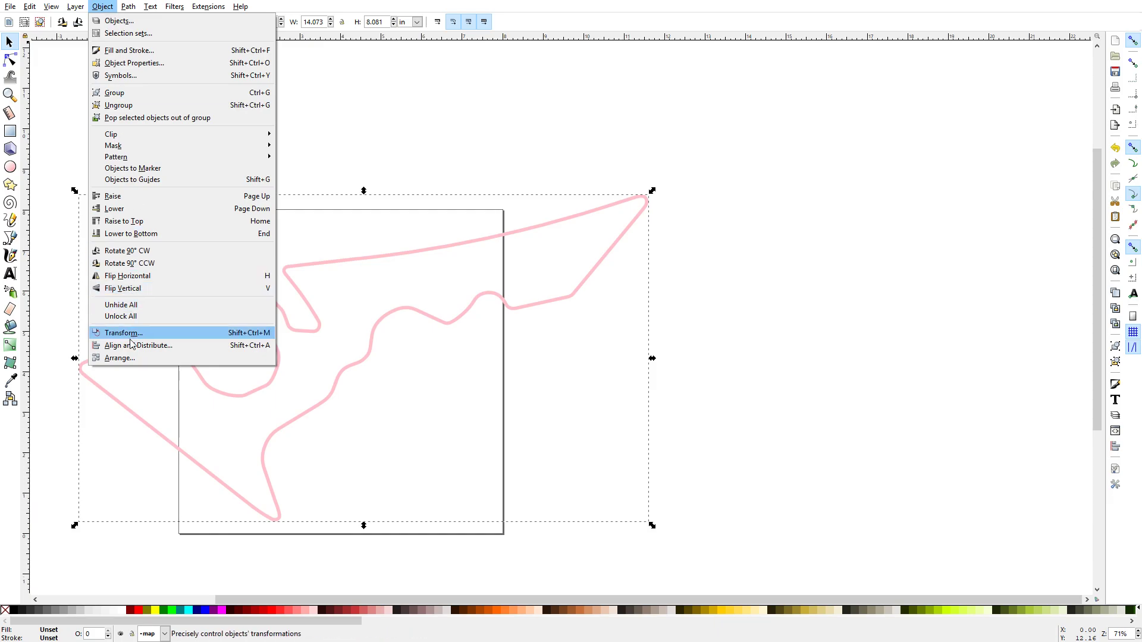
left_click(123, 333)
left_click(102, 7)
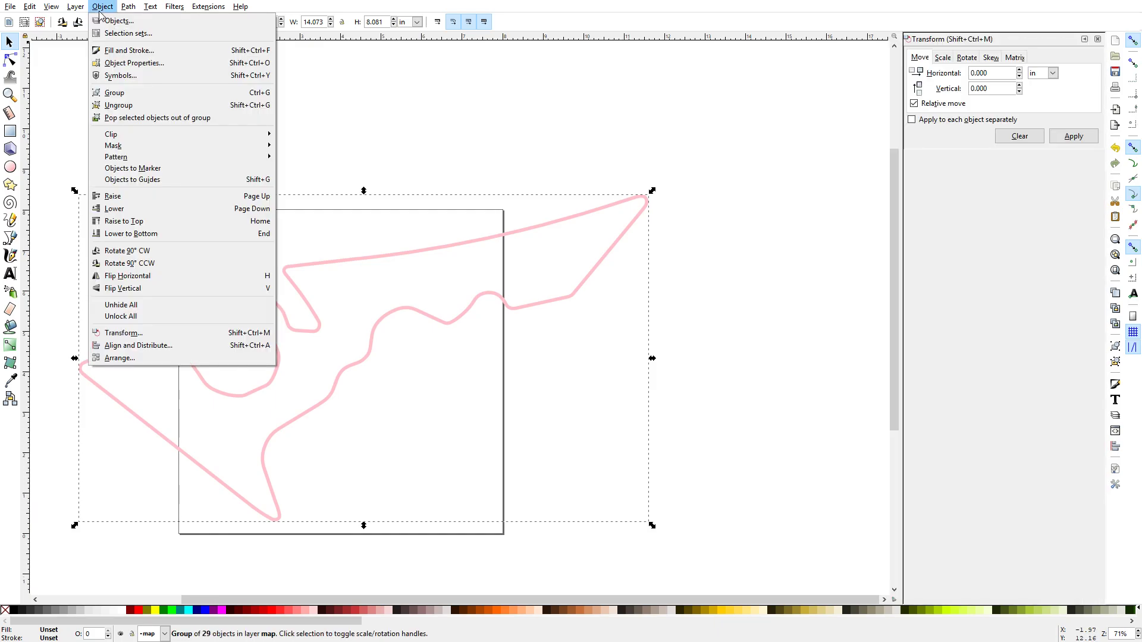
left_click(138, 346)
left_click(103, 7)
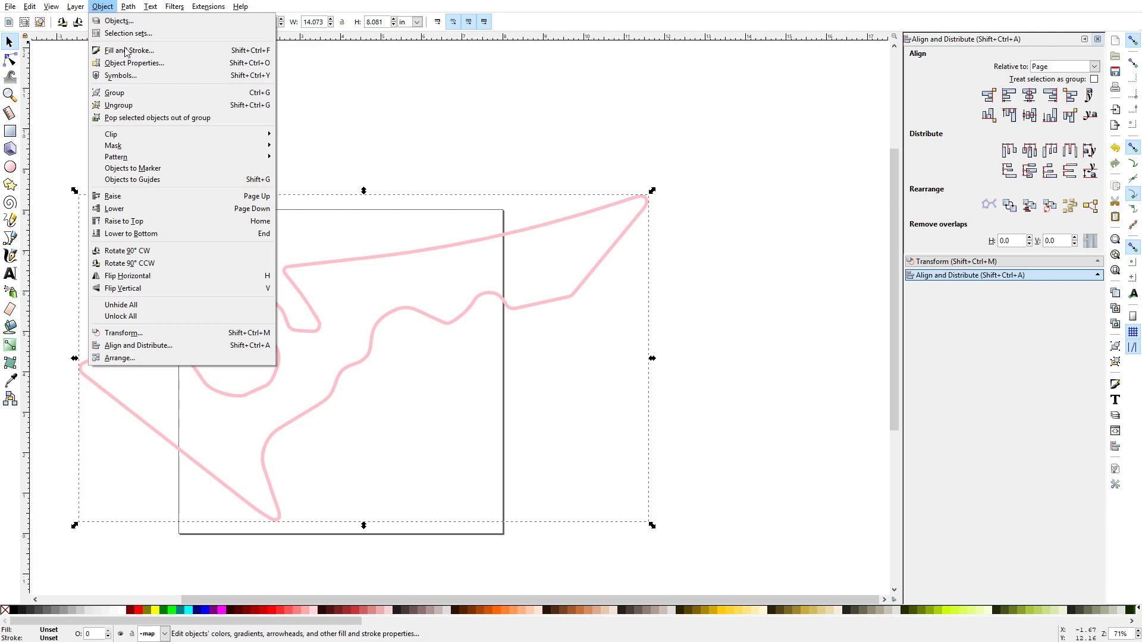
left_click(134, 52)
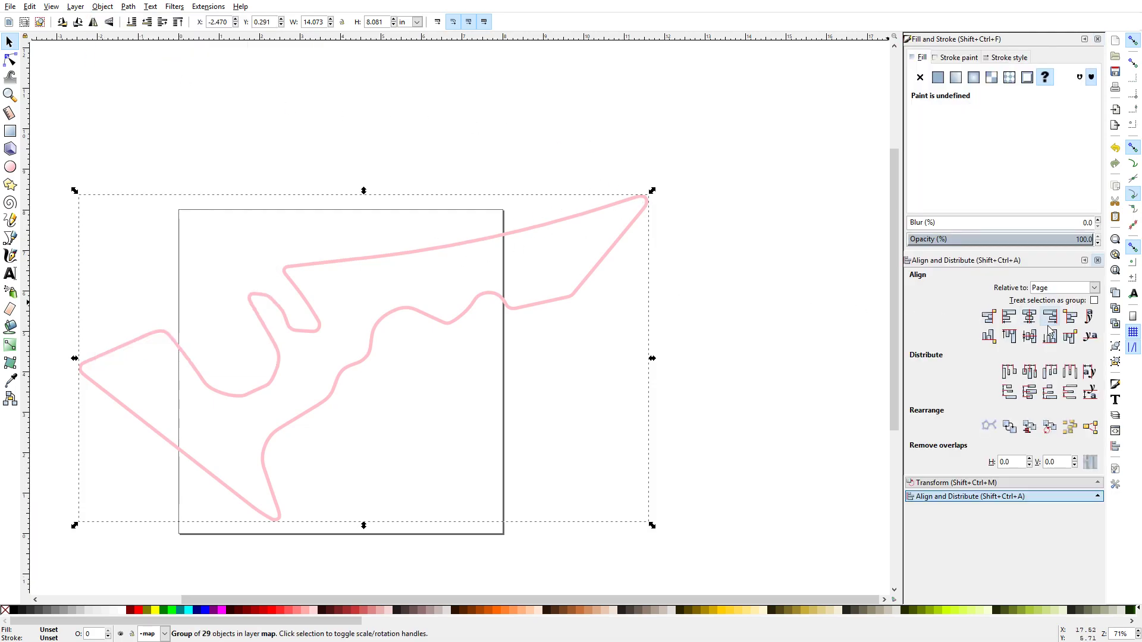
Centre the track group horizontally and vertically relative to the page.
left_click(1027, 333)
left_click(1024, 320)
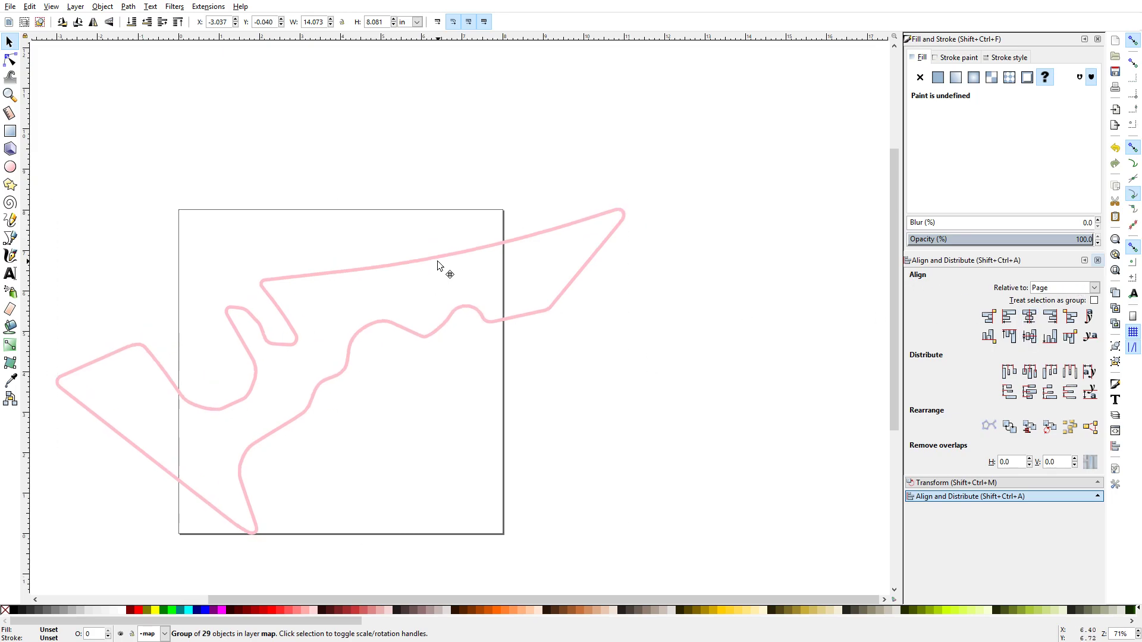
key("Escape")
Select all the individual track outline paths and group them together.
left_click(593, 217)
key("Escape")
left_click_drag(737, 151, 59, 564)
left_click(106, 6)
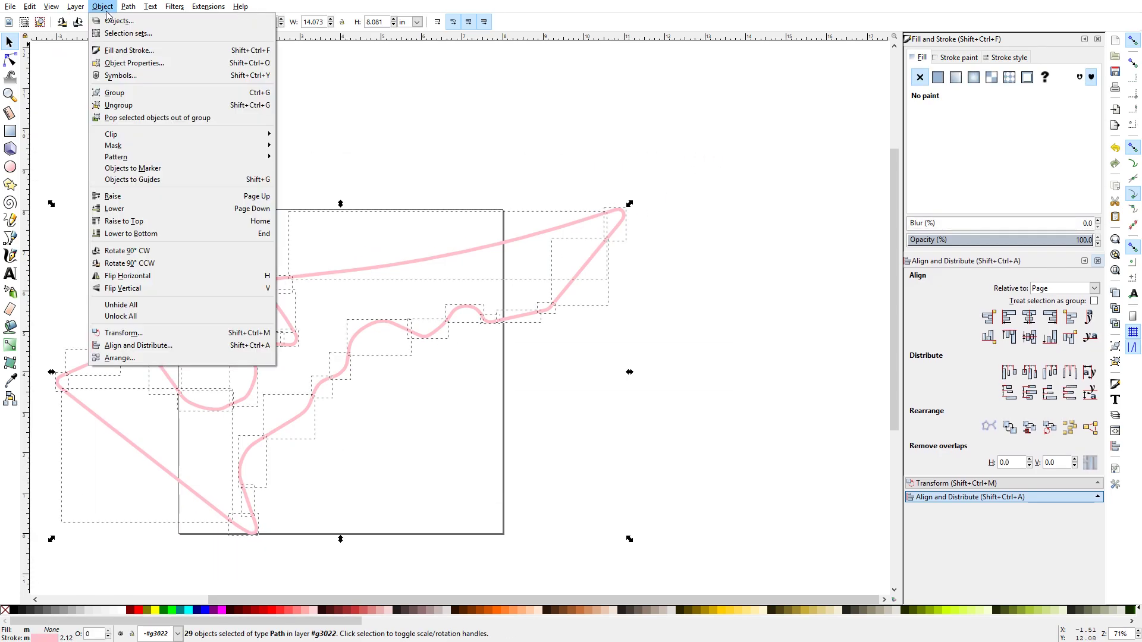
left_click(151, 93)
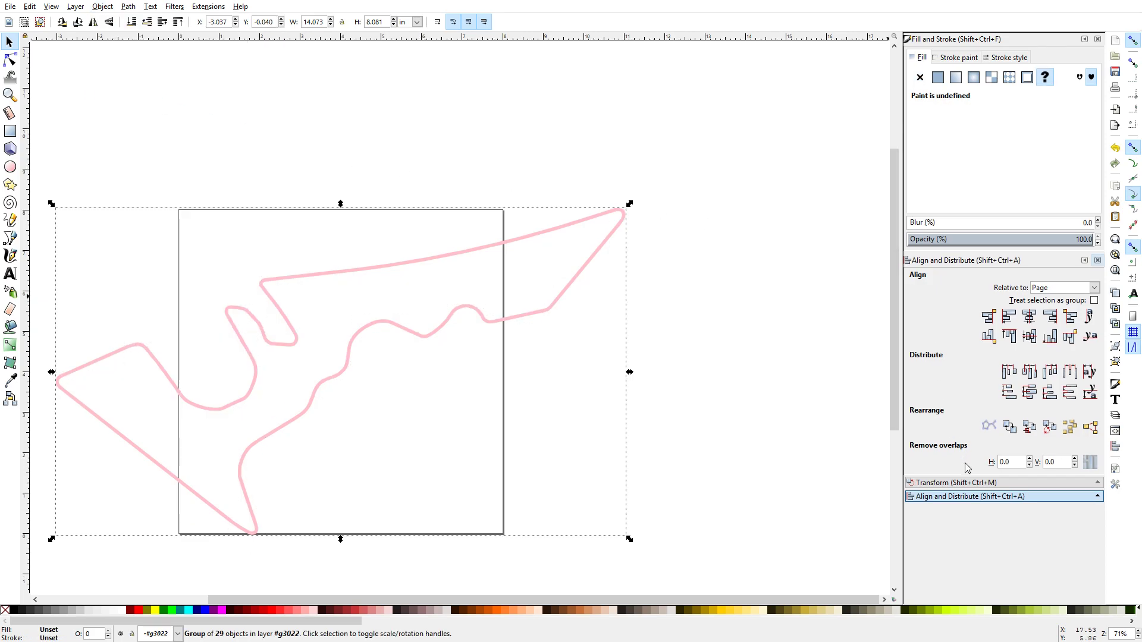
Scale the track group proportionally to a width of 7.5 in.
left_click(969, 482)
left_click(944, 280)
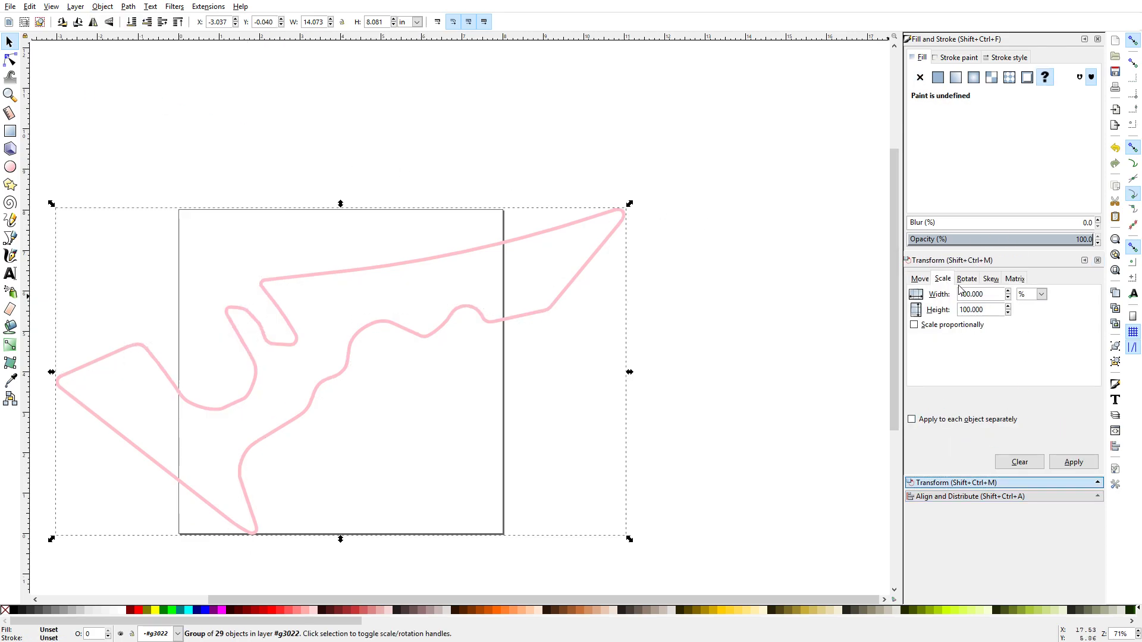
left_click(1032, 299)
left_click(1037, 369)
left_click(956, 332)
triple_click(992, 294)
type("7.500")
left_click(1073, 462)
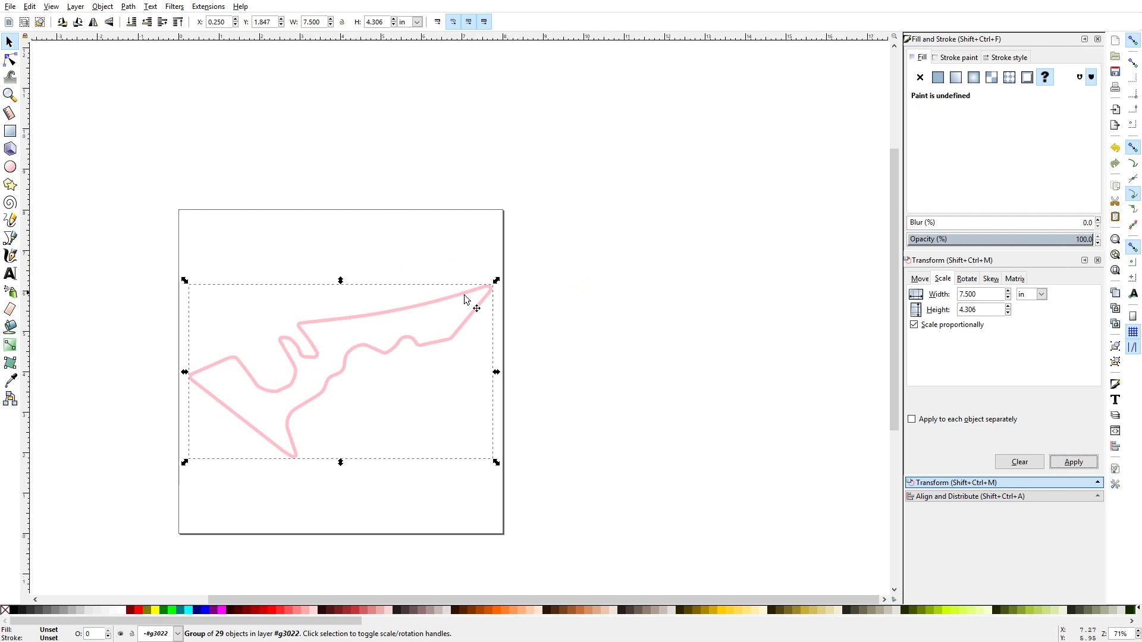
left_click(968, 279)
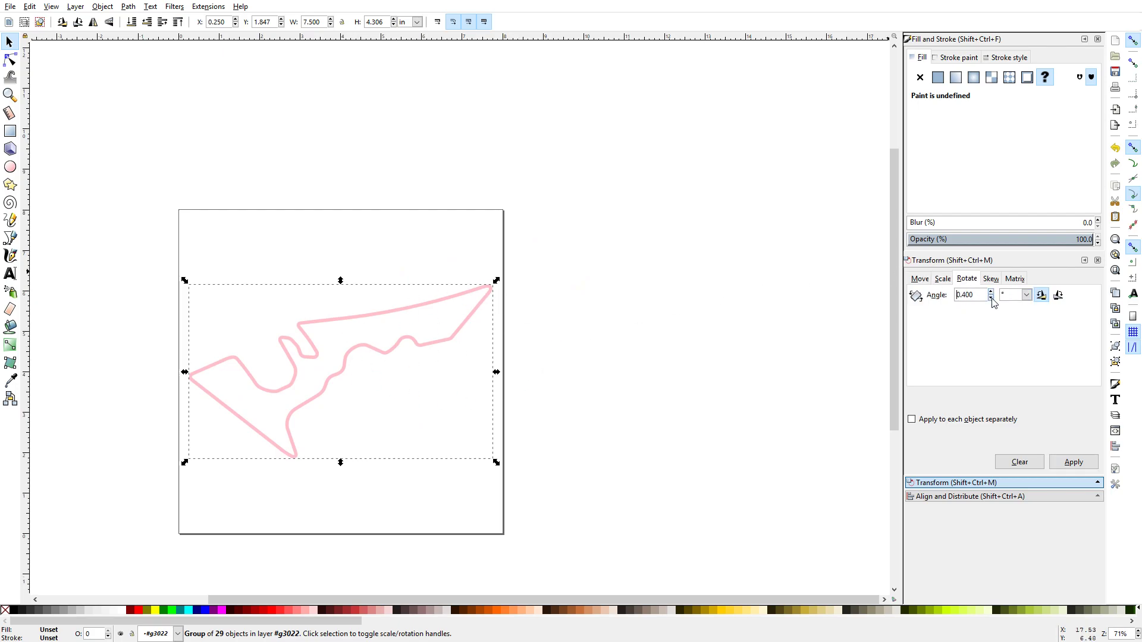
left_click(943, 279)
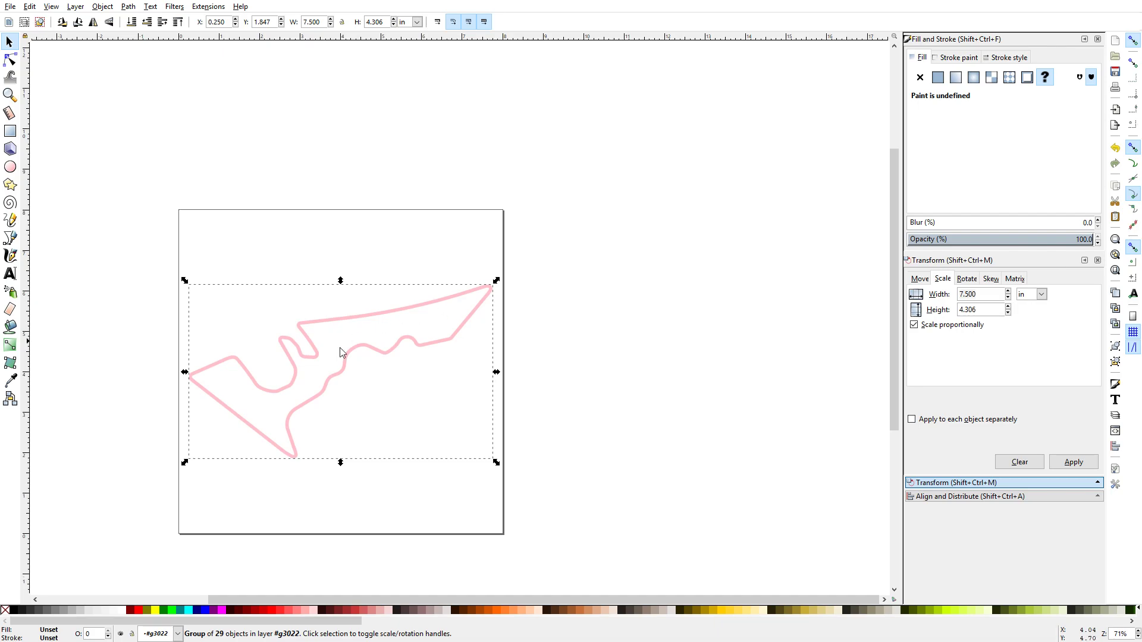
Select all track paths sharing the upper straight's fill and stroke, and set their stroke width to 3 mm.
left_click(9, 60)
left_click(355, 317)
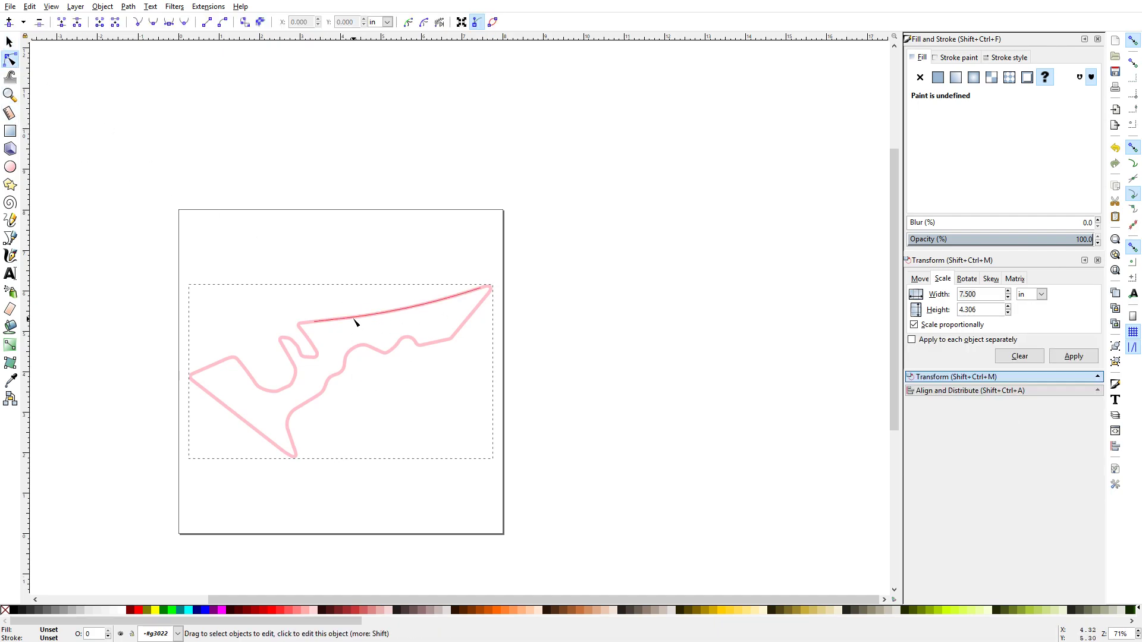
right_click(355, 318)
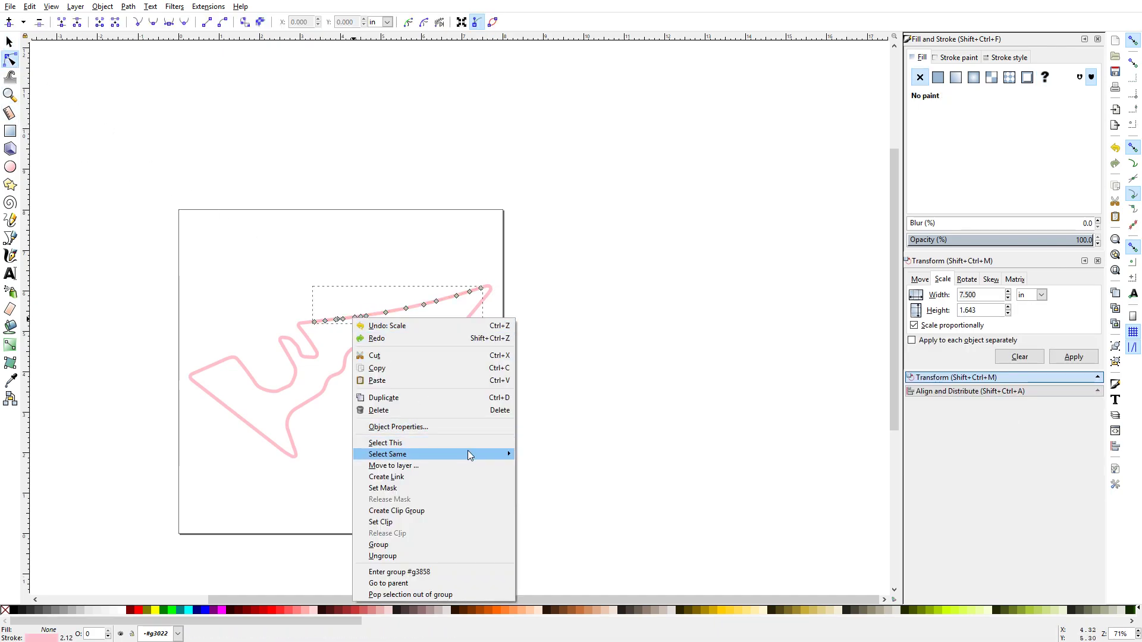
left_click(548, 455)
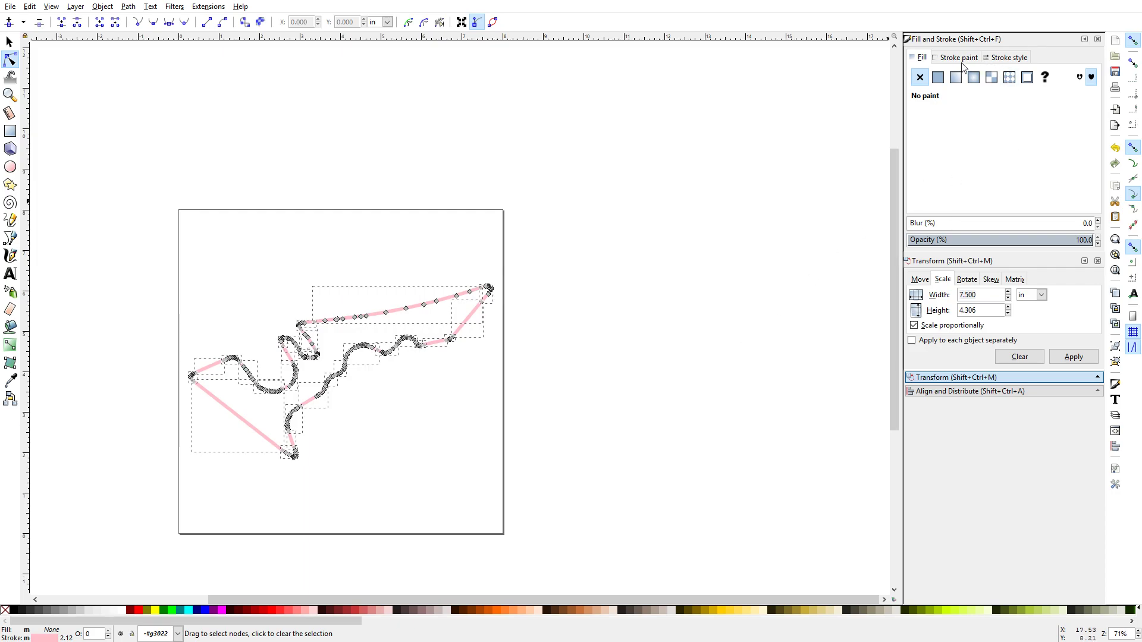
left_click(1009, 57)
left_click(1020, 79)
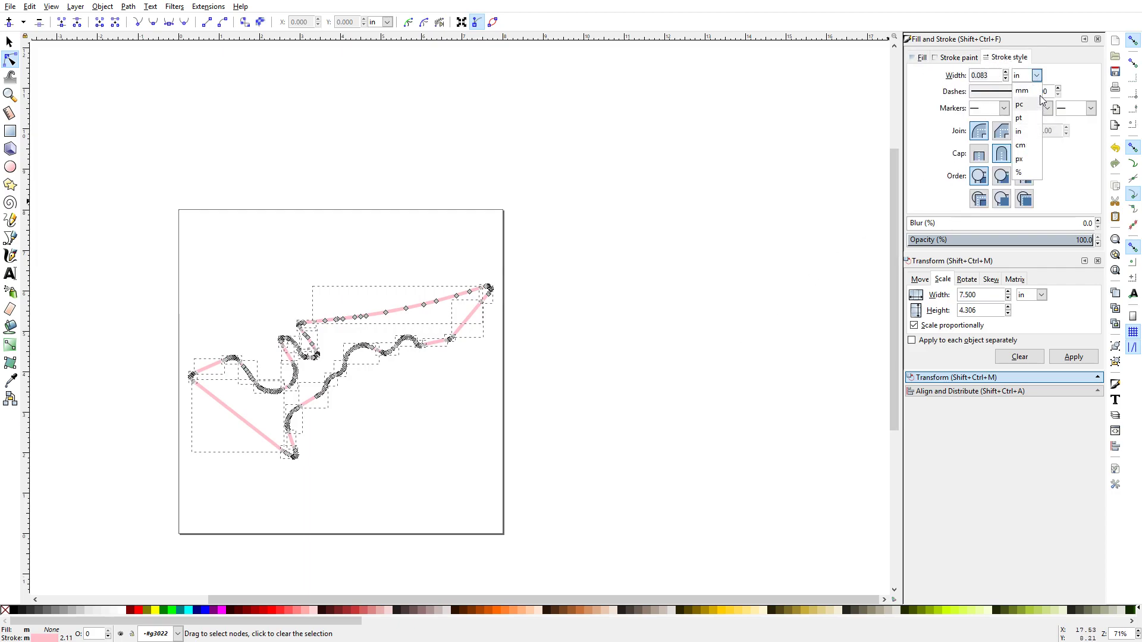
left_click(1010, 78)
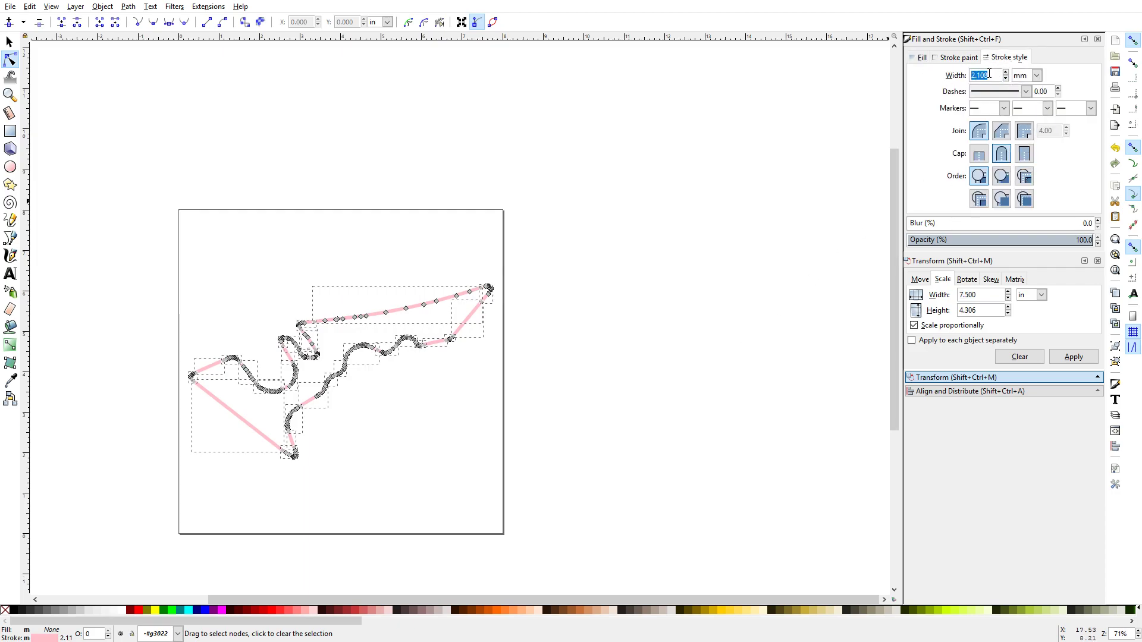
type("3")
key("Return")
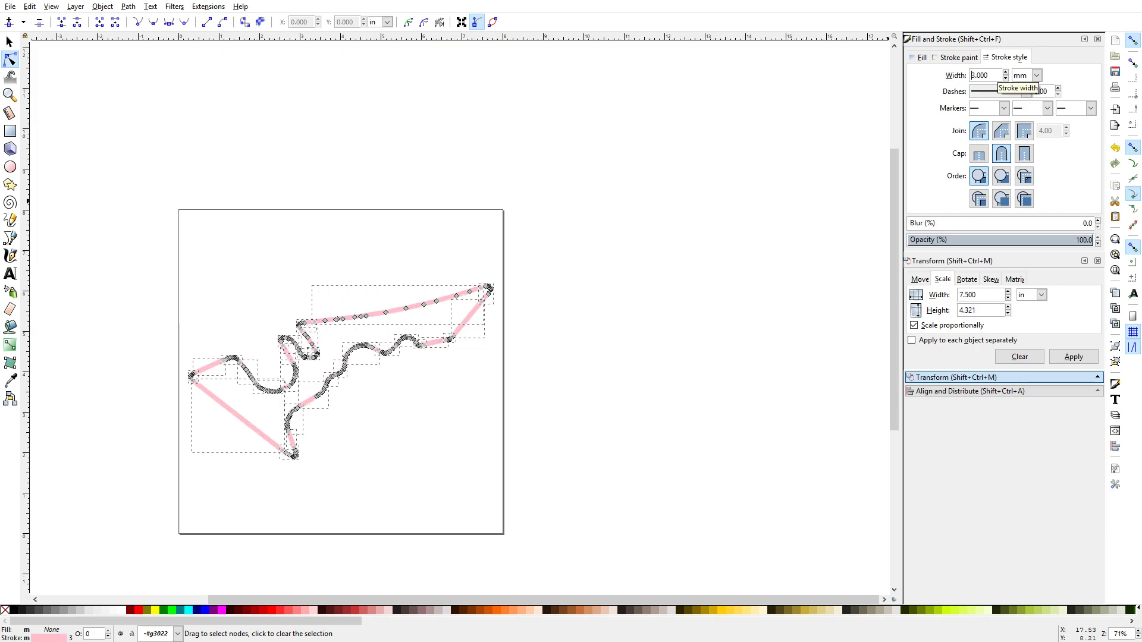
left_click(507, 304)
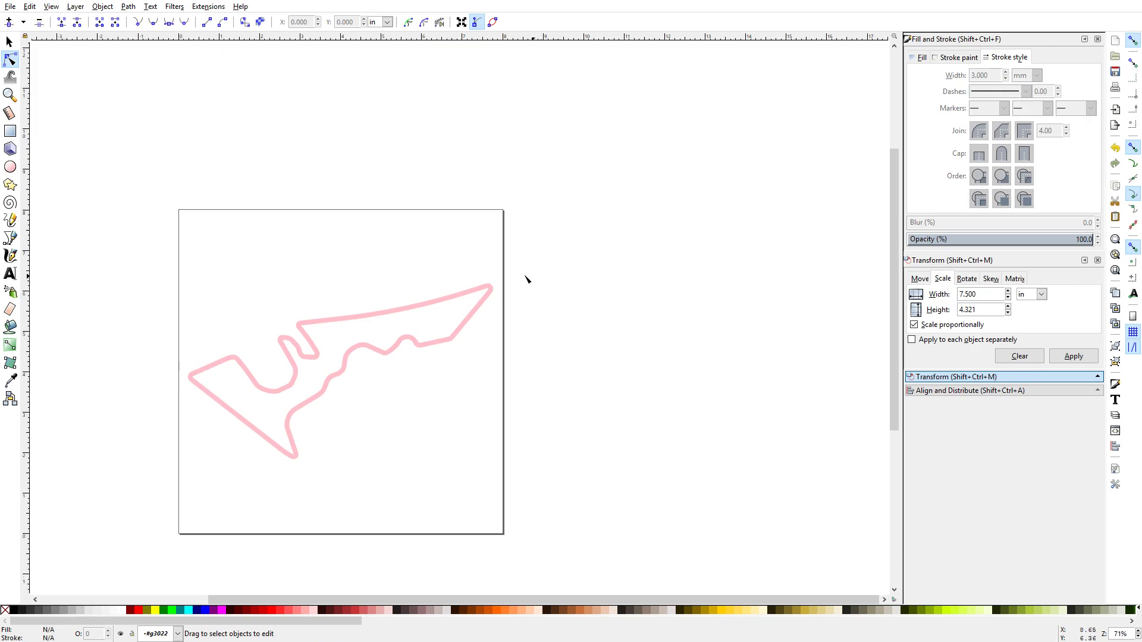
Select all track paths with the same fill colour as the upper straight and convert their strokes to paths.
right_click(329, 323)
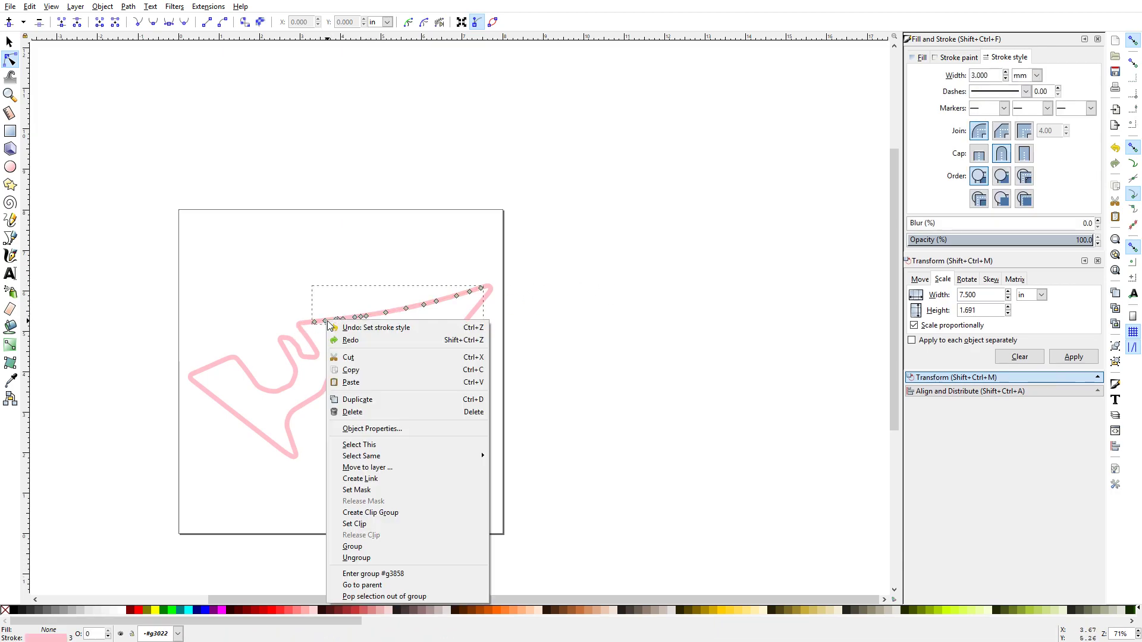
mouse_move(425, 458)
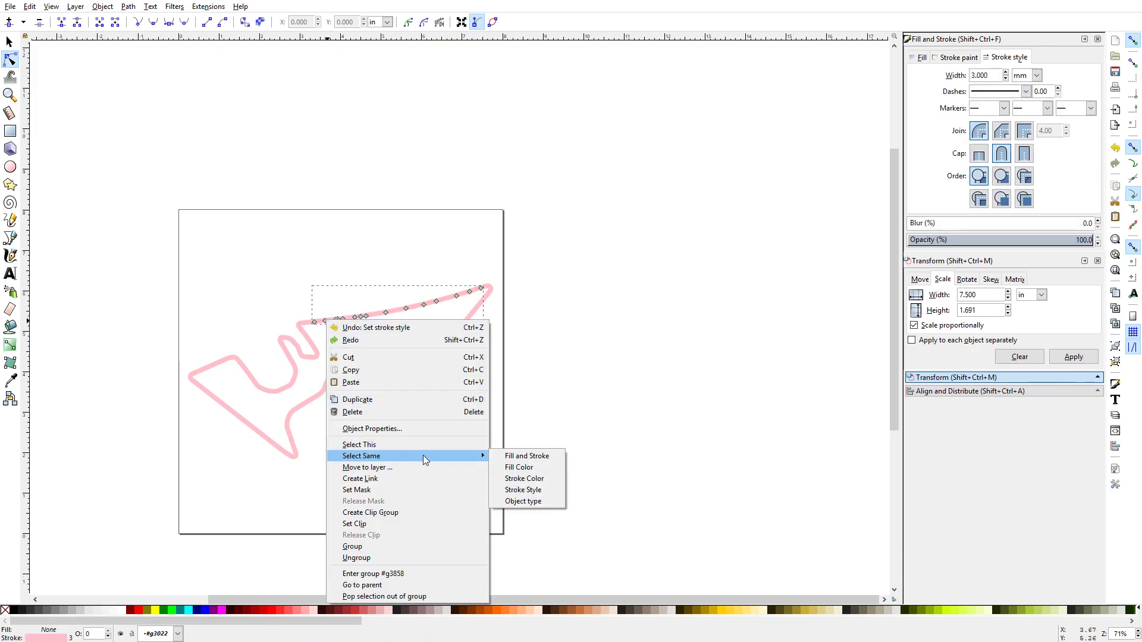
left_click(519, 467)
left_click(128, 6)
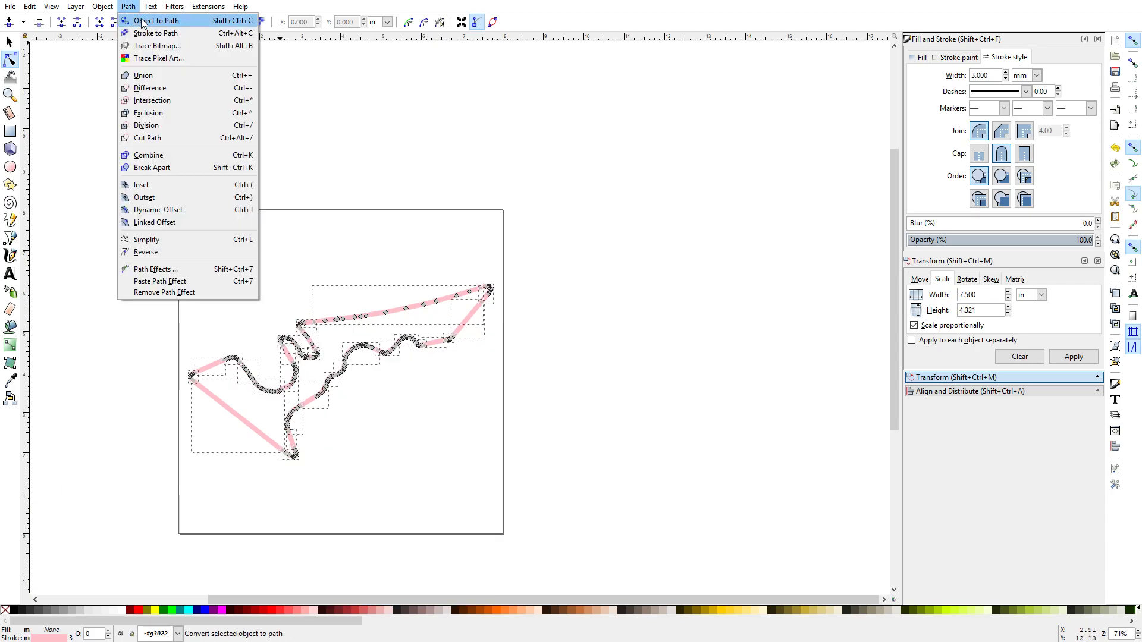
left_click(153, 35)
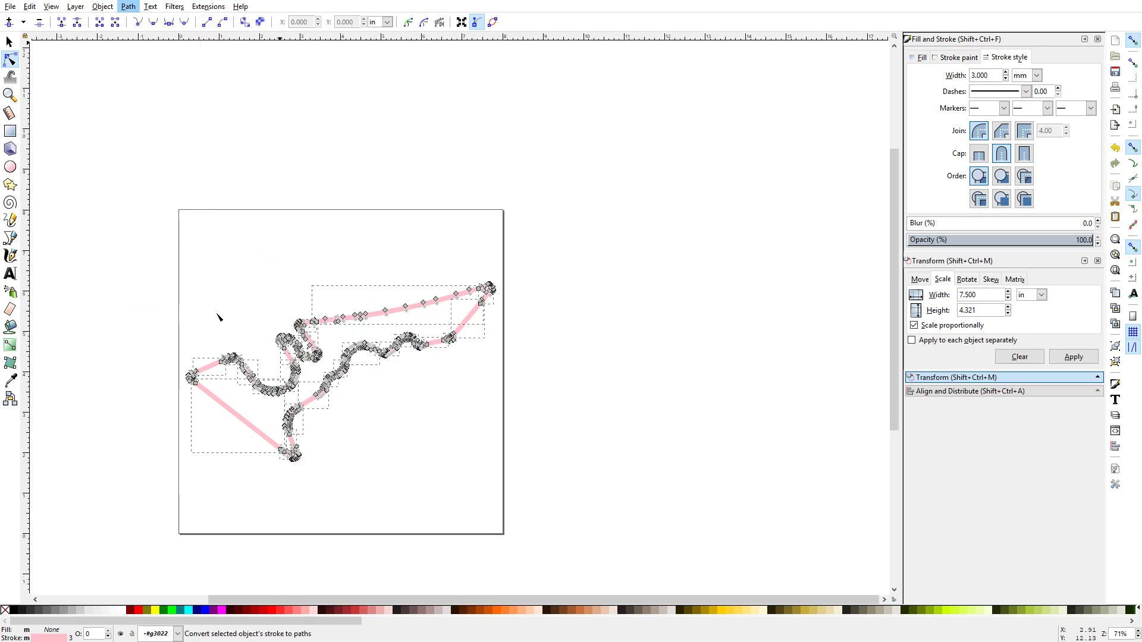
left_click(411, 462)
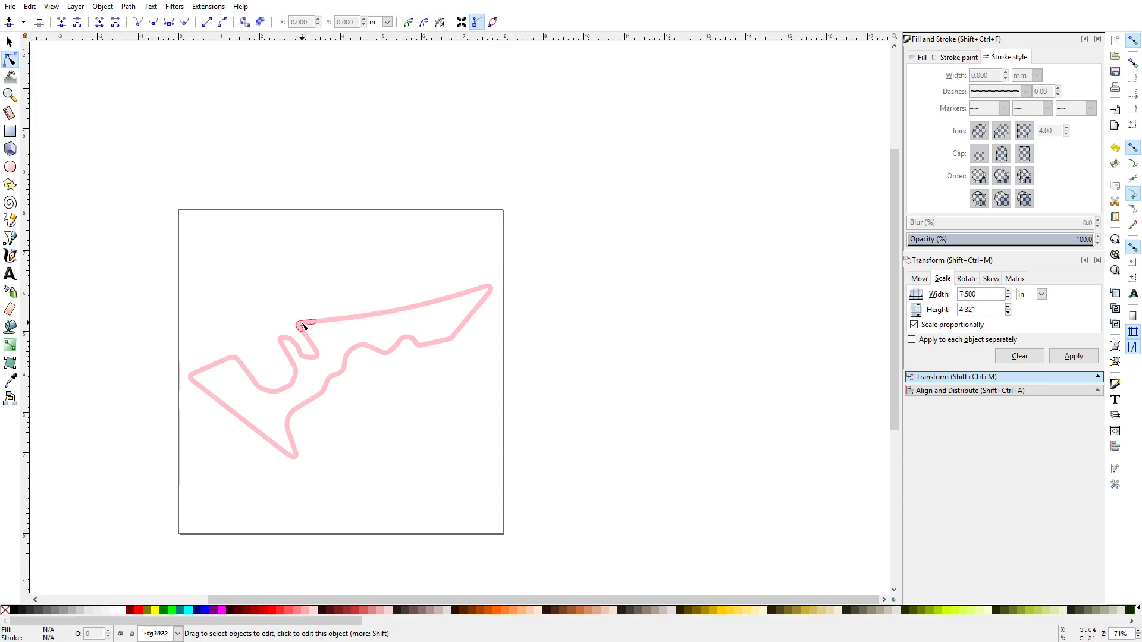
Select all converted track segments with the same fill and stroke, and merge them into one path with Union.
scroll(327, 324, "up", 2)
scroll(336, 333, "up", 1)
scroll(339, 336, "down", 1)
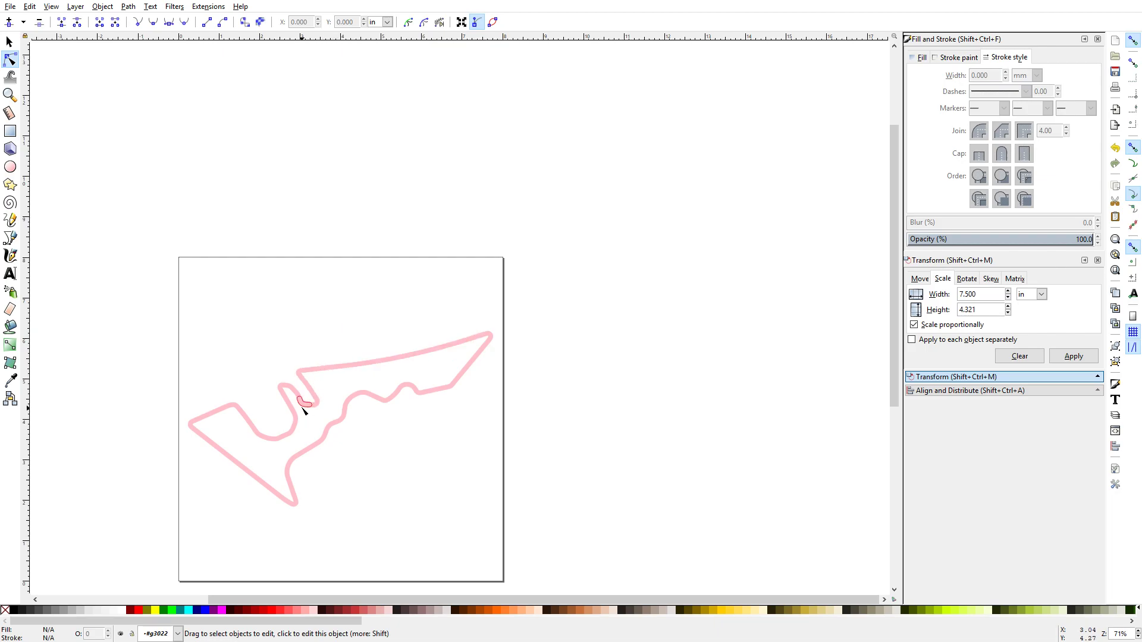
left_click(275, 440)
right_click(315, 375)
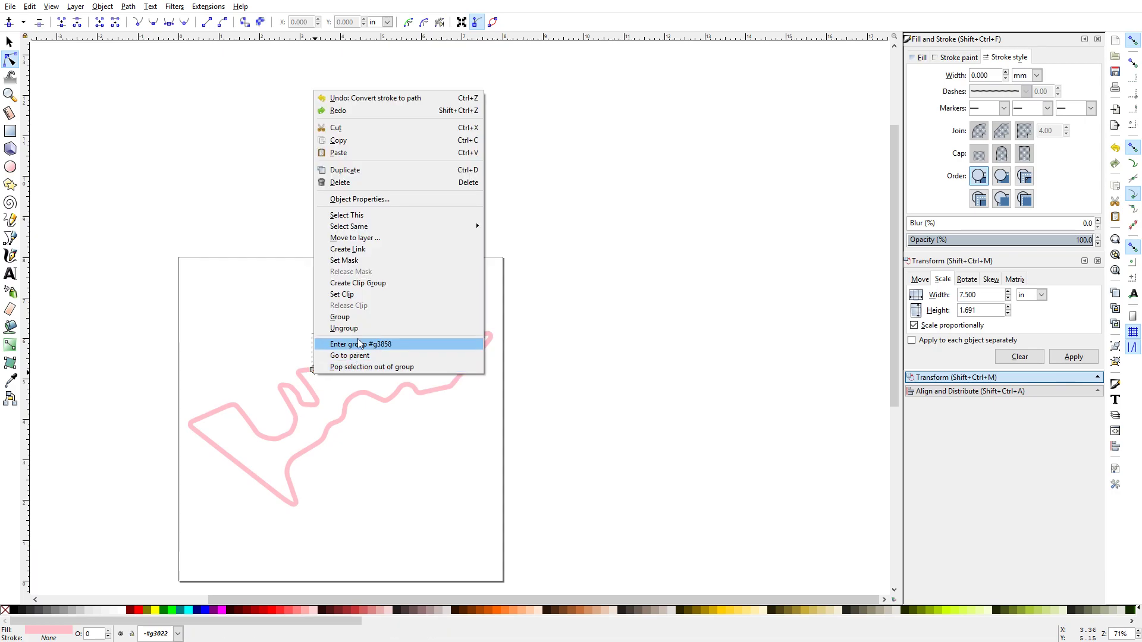
mouse_move(379, 229)
left_click(517, 227)
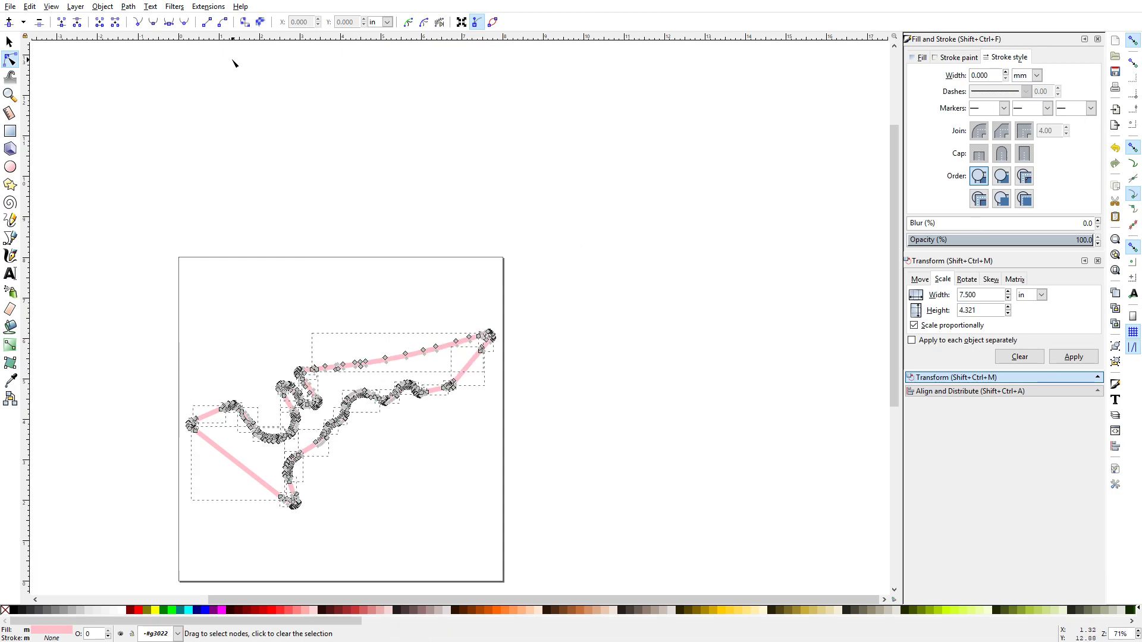
left_click(127, 7)
left_click(145, 76)
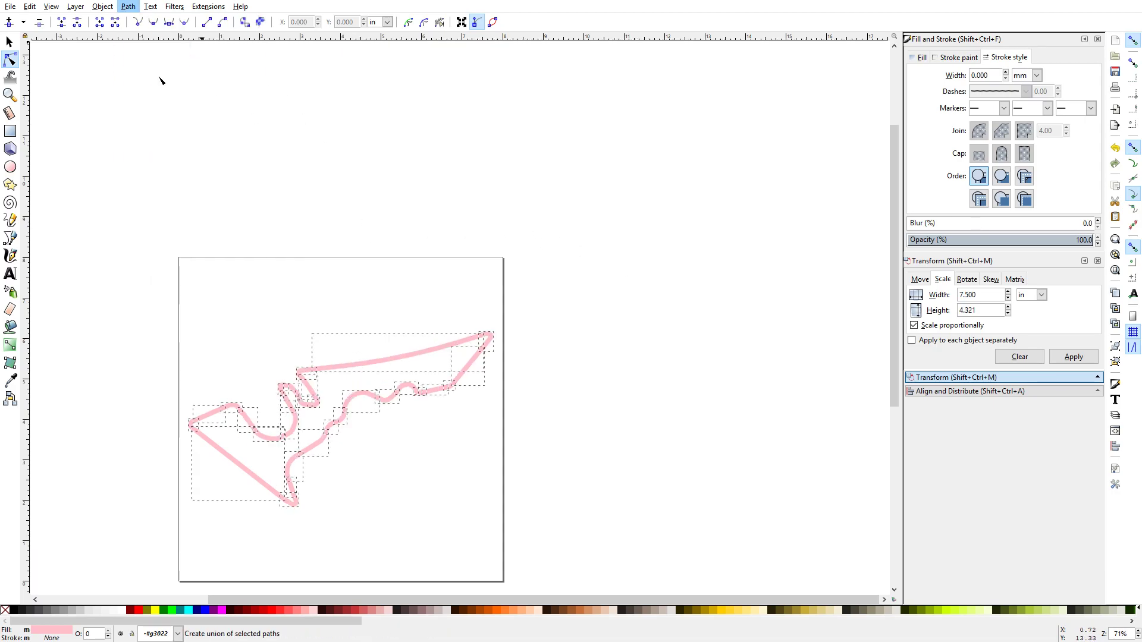
left_click(257, 382)
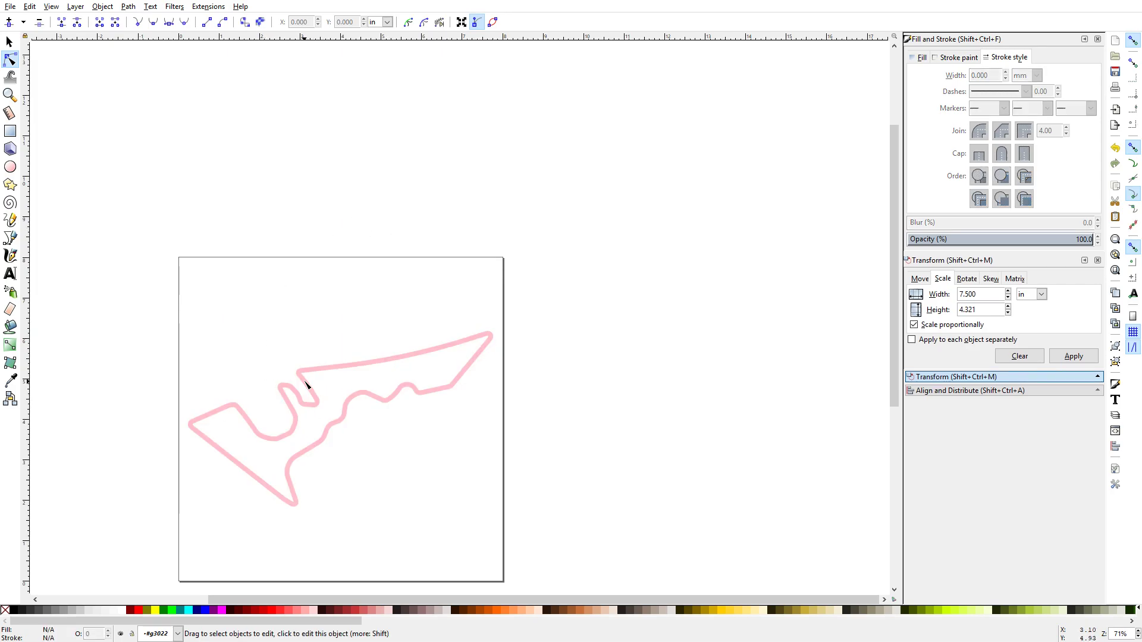
left_click(364, 397)
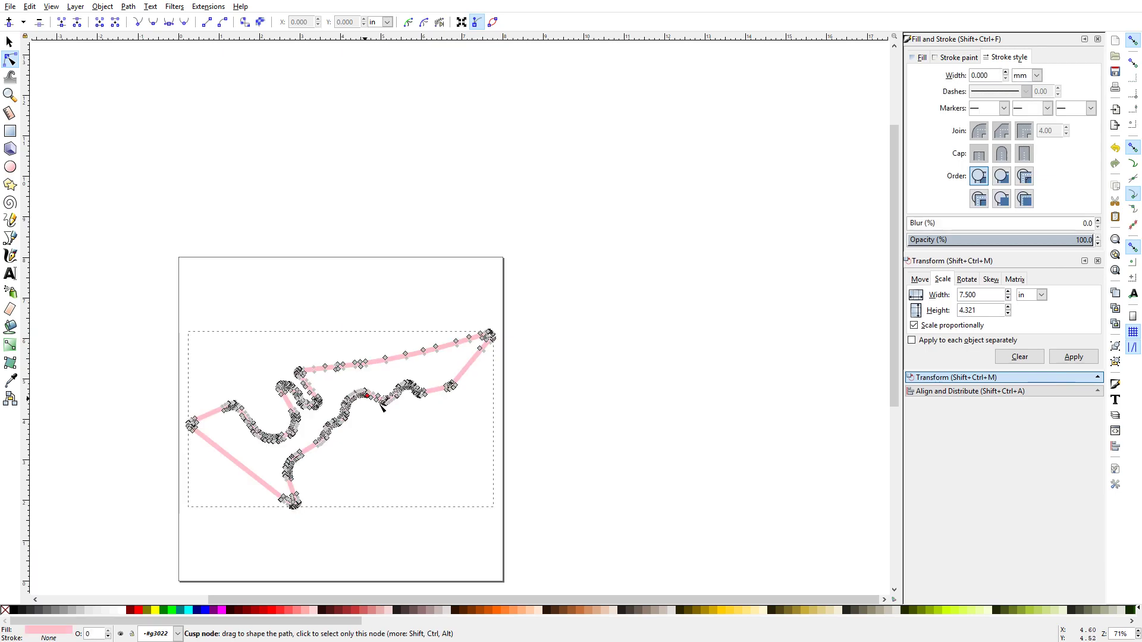
left_click(615, 419)
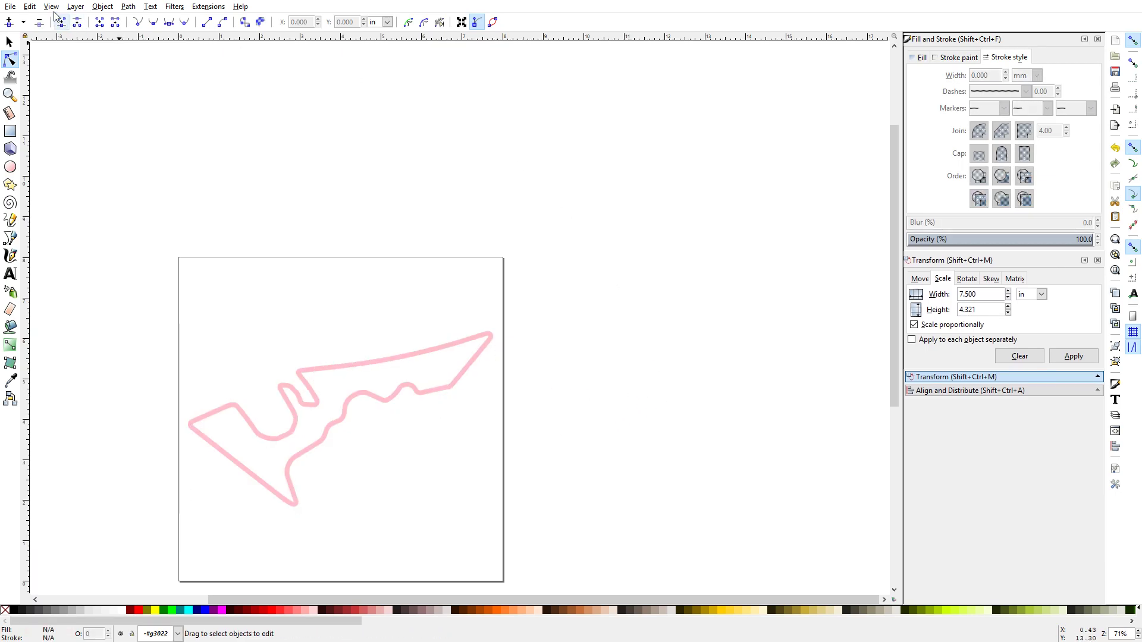
Save the track as the Desktop Cutting Plotter (AutoCAD DXF R14) file map in Downloads, with inches as the base unit.
left_click(7, 10)
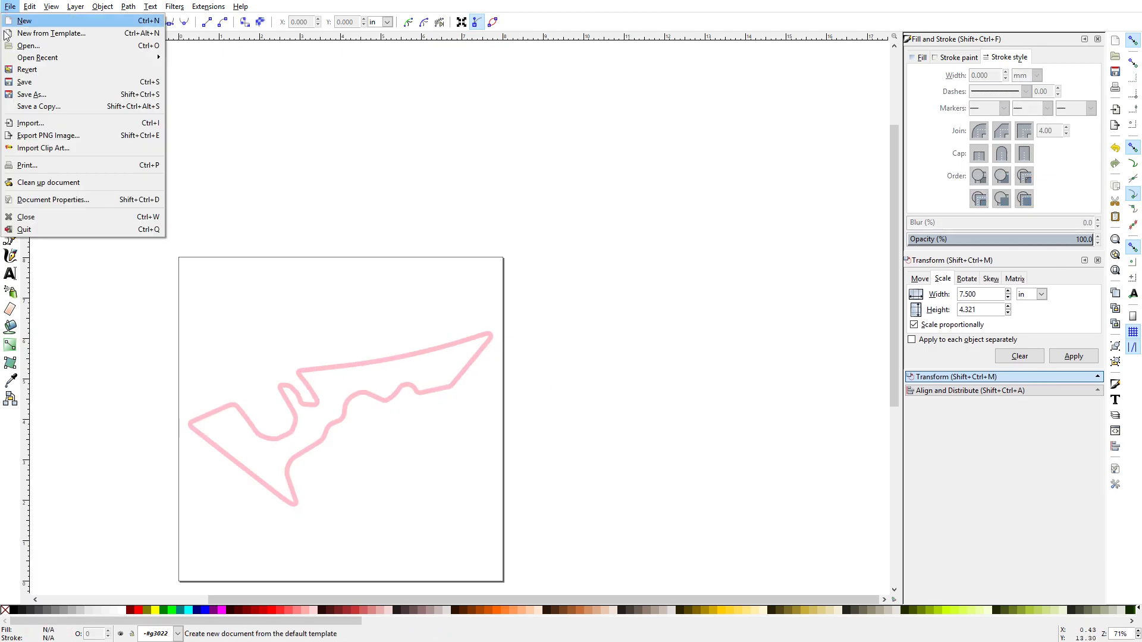
left_click(70, 93)
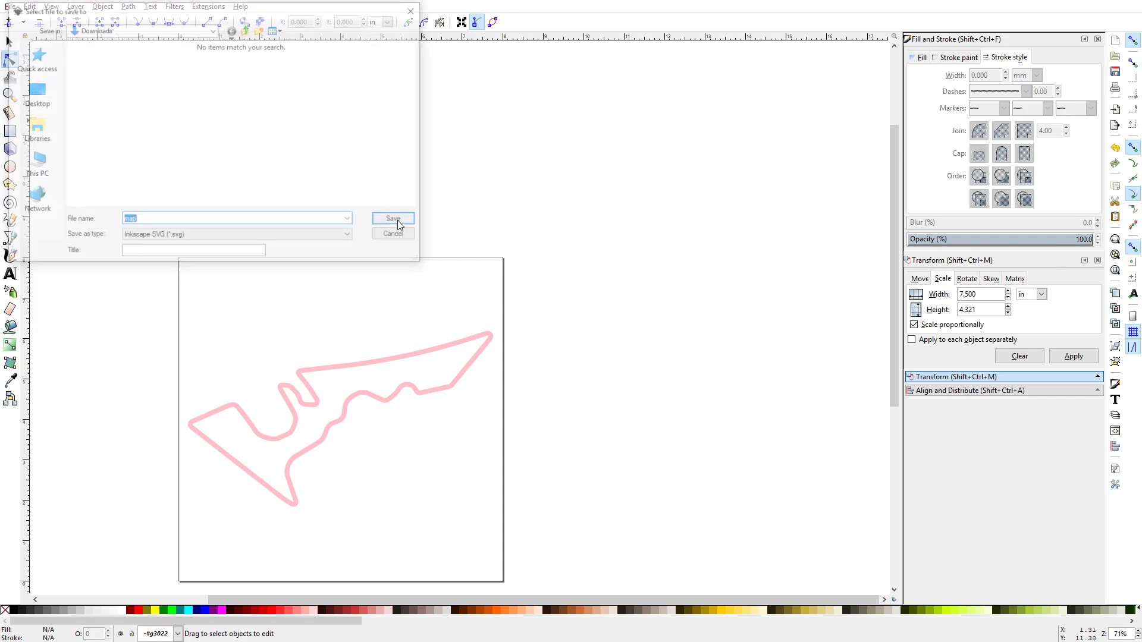
left_click(291, 240)
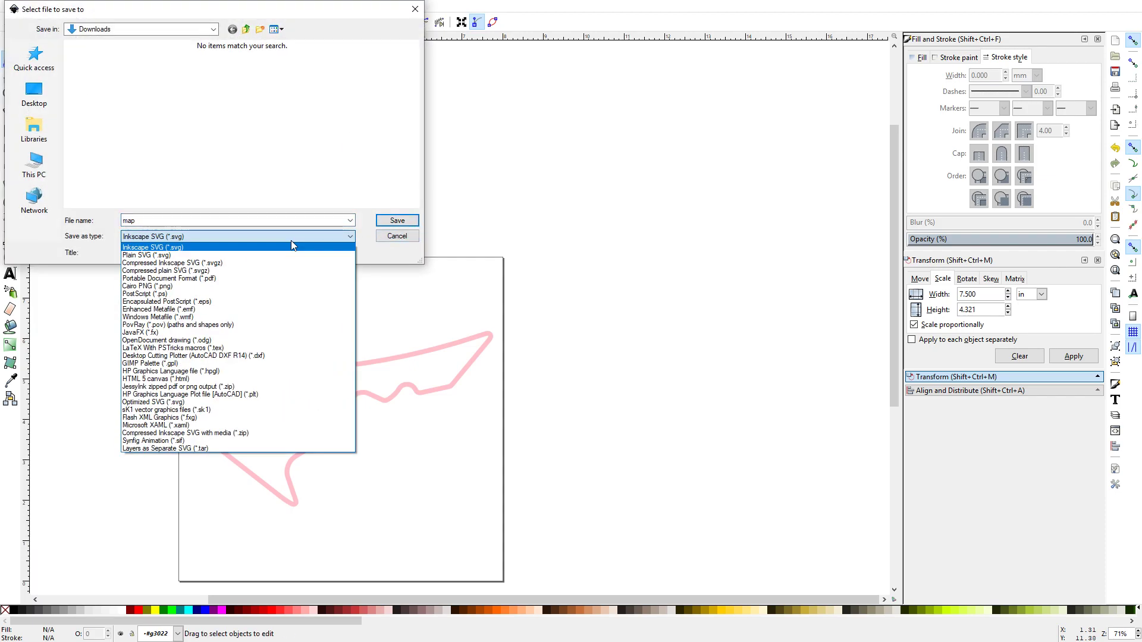
left_click(229, 356)
left_click(386, 221)
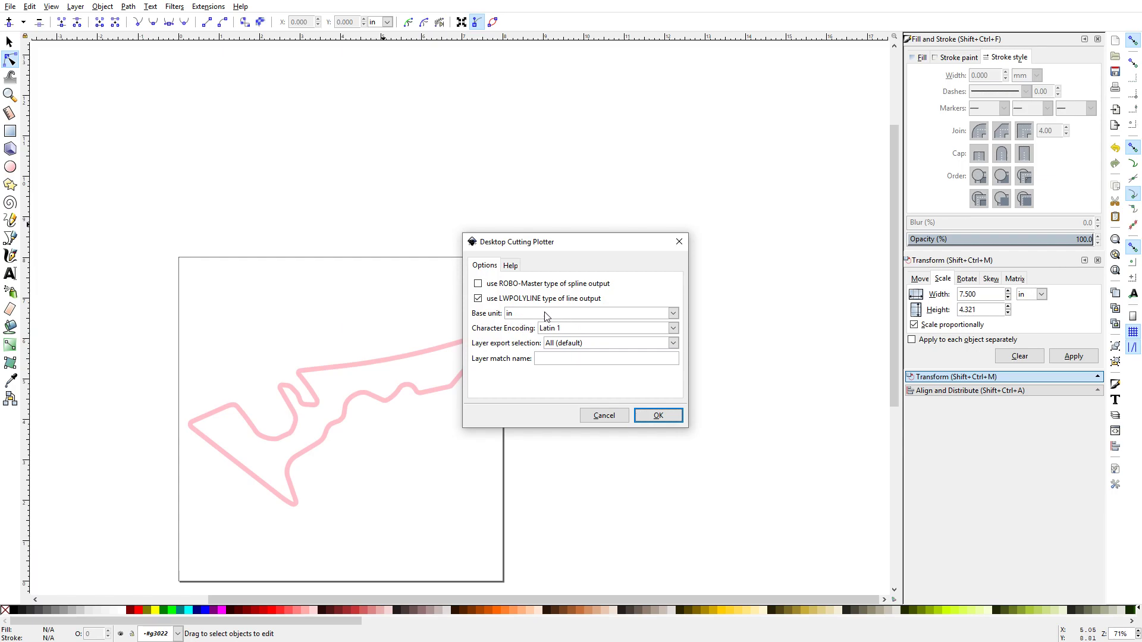
left_click(658, 415)
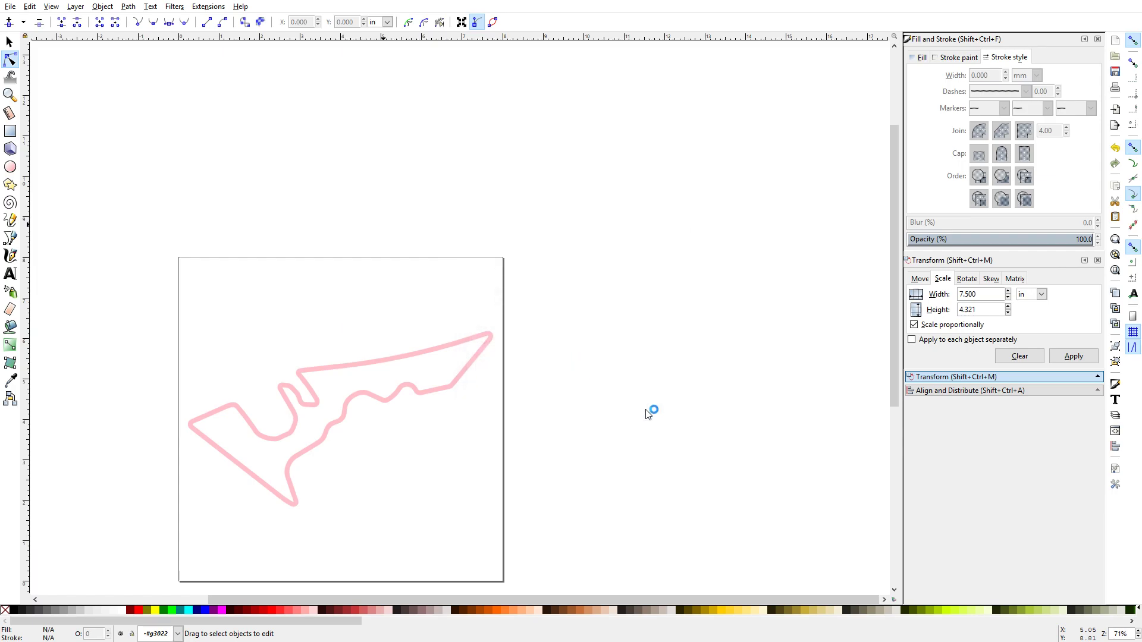
Switch to SOLIDWORKS and open the DXF file map from the Downloads folder.
key("alt+Tab")
key("Tab")
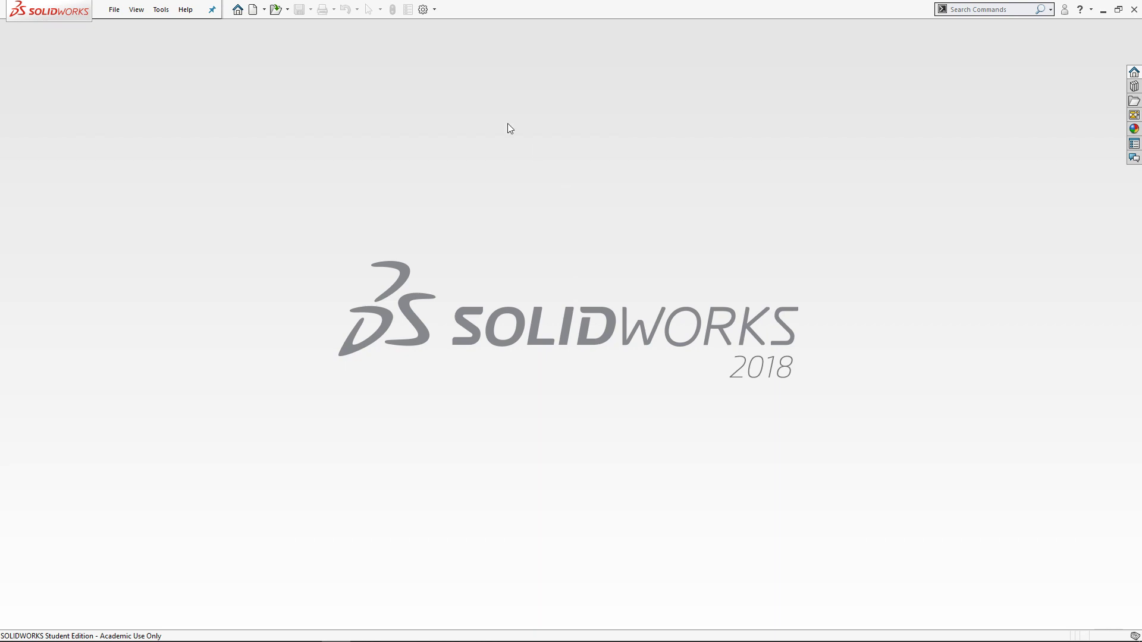
left_click(277, 10)
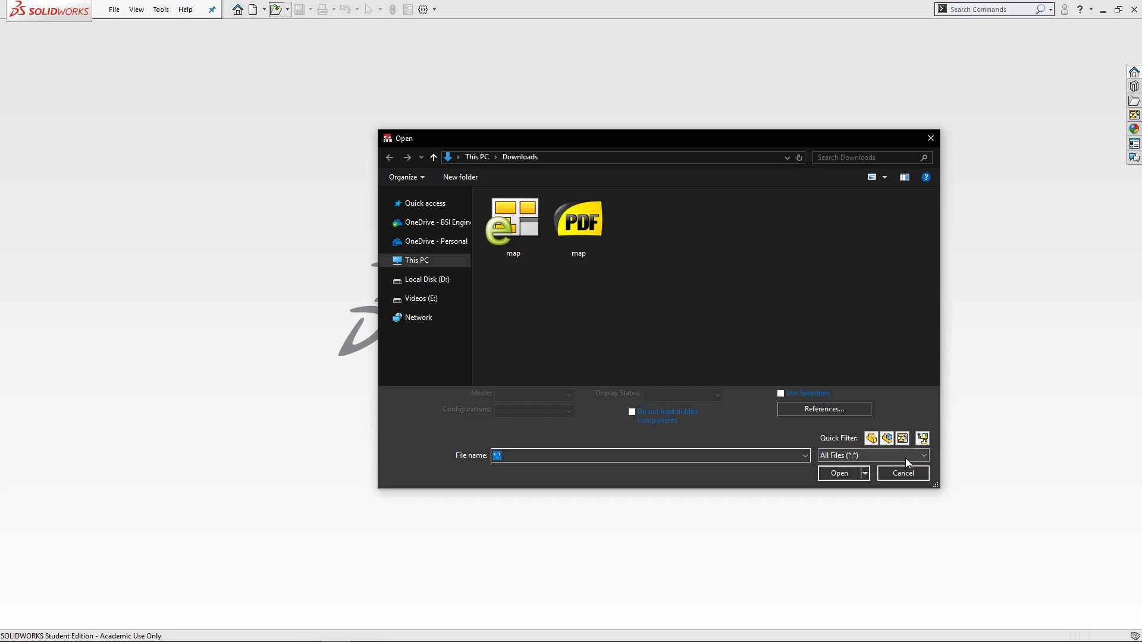
left_click(531, 237)
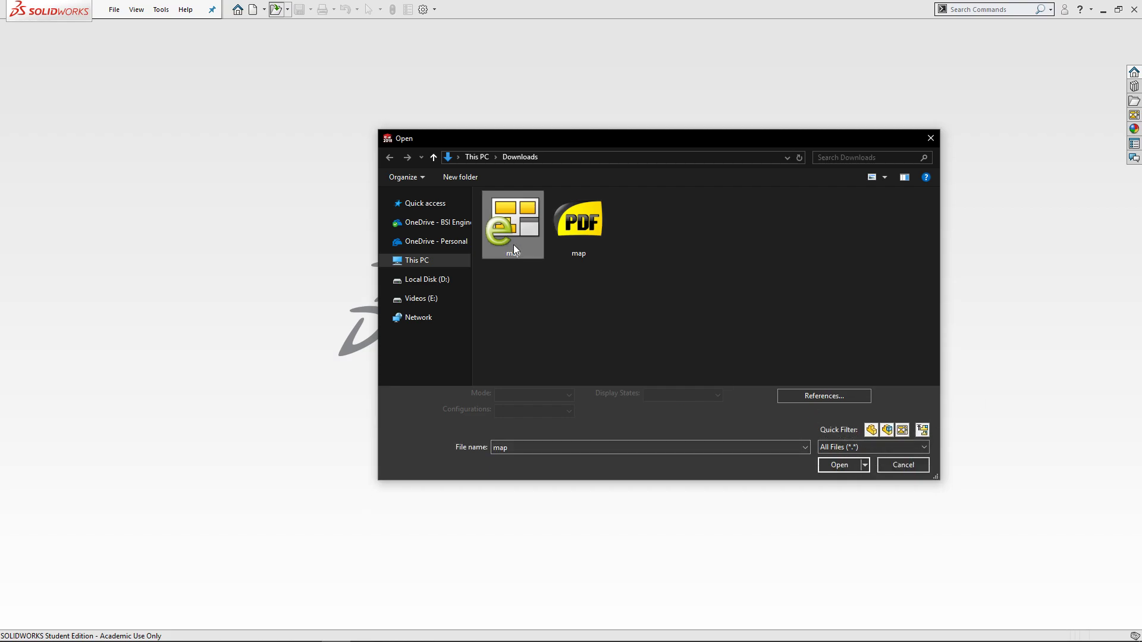
double_click(513, 245)
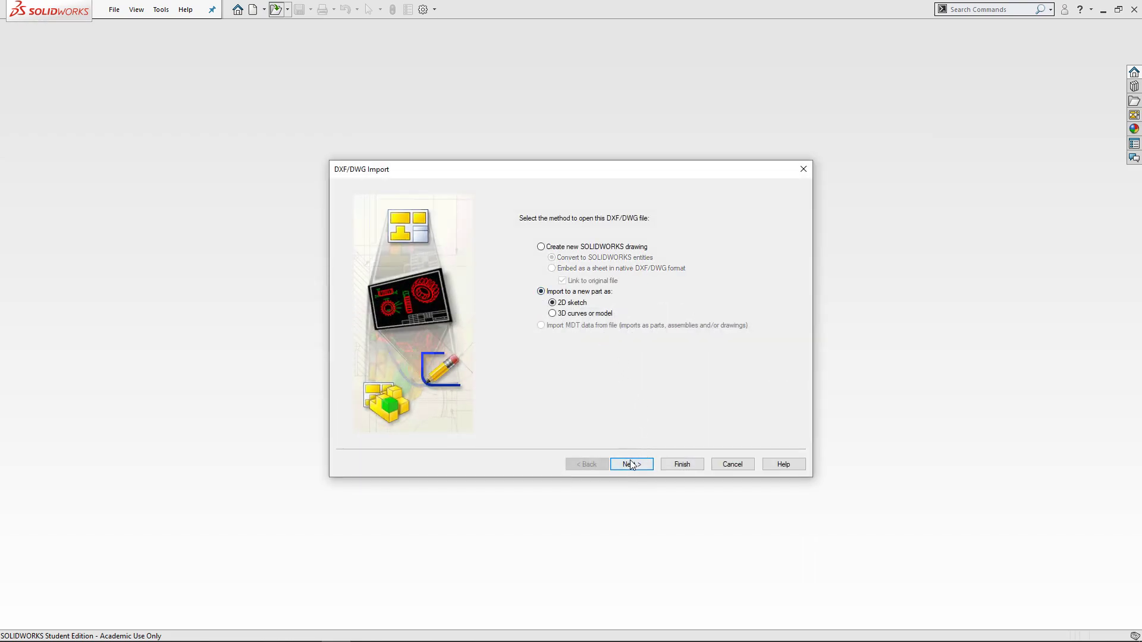
Import the DXF into a new part as a 2D sketch, with inches as the imported data's units and points closer than 0.001 merged.
left_click(630, 464)
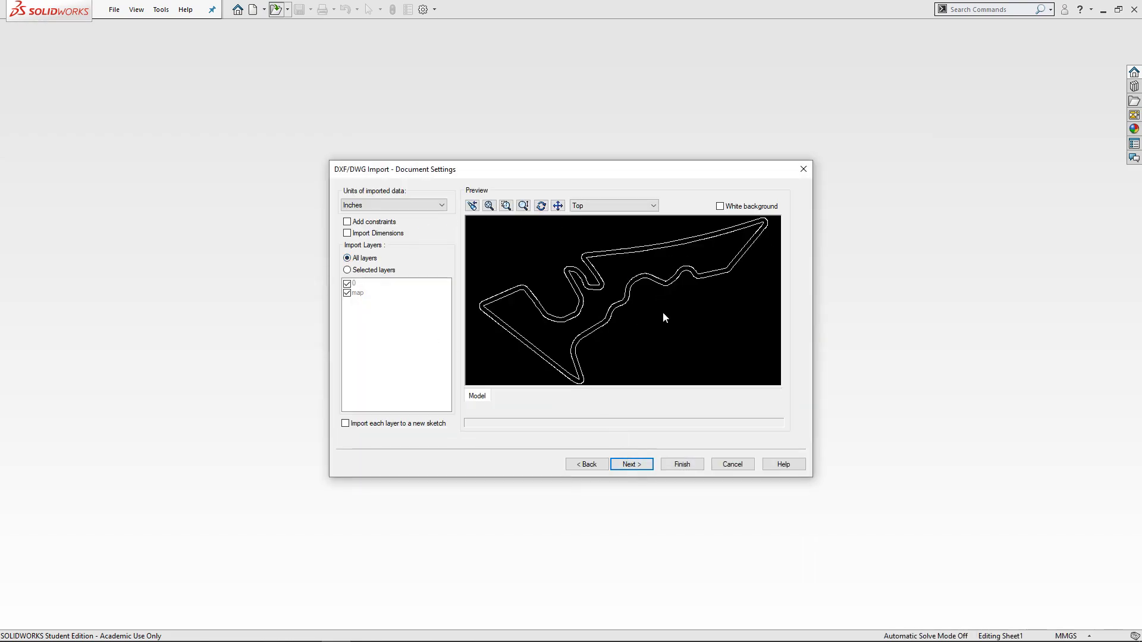
left_click(390, 205)
left_click(383, 277)
left_click(647, 468)
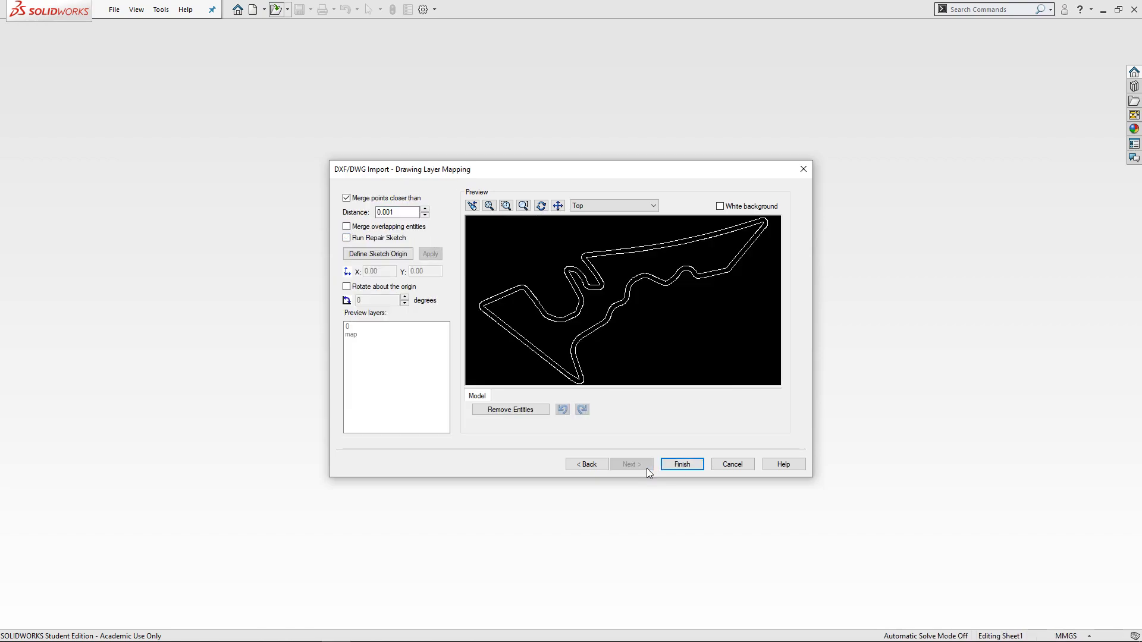
left_click(681, 464)
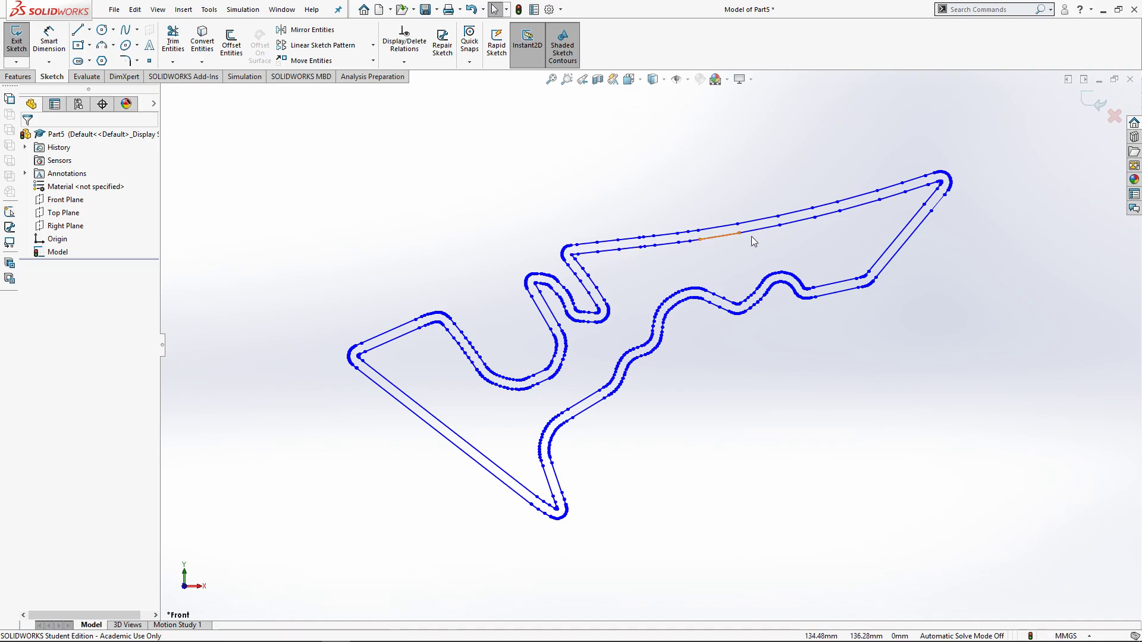
Extrude the closed region between the inner and outer track outlines as a blind boss 5 mm deep.
left_click(18, 76)
left_click(10, 60)
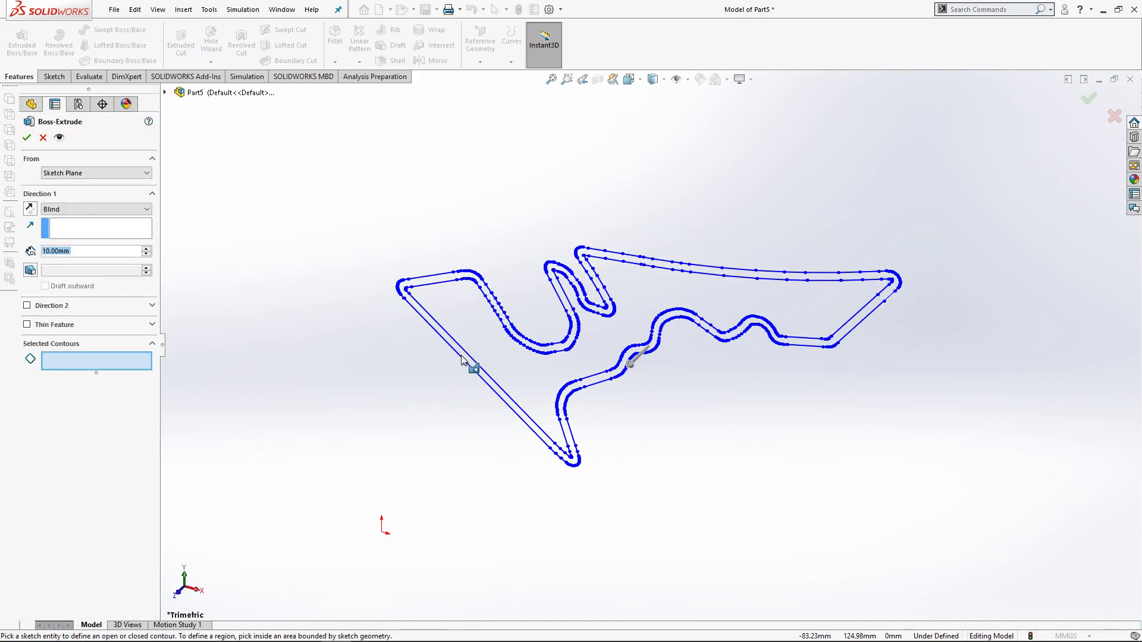
scroll(462, 354, "down", 1)
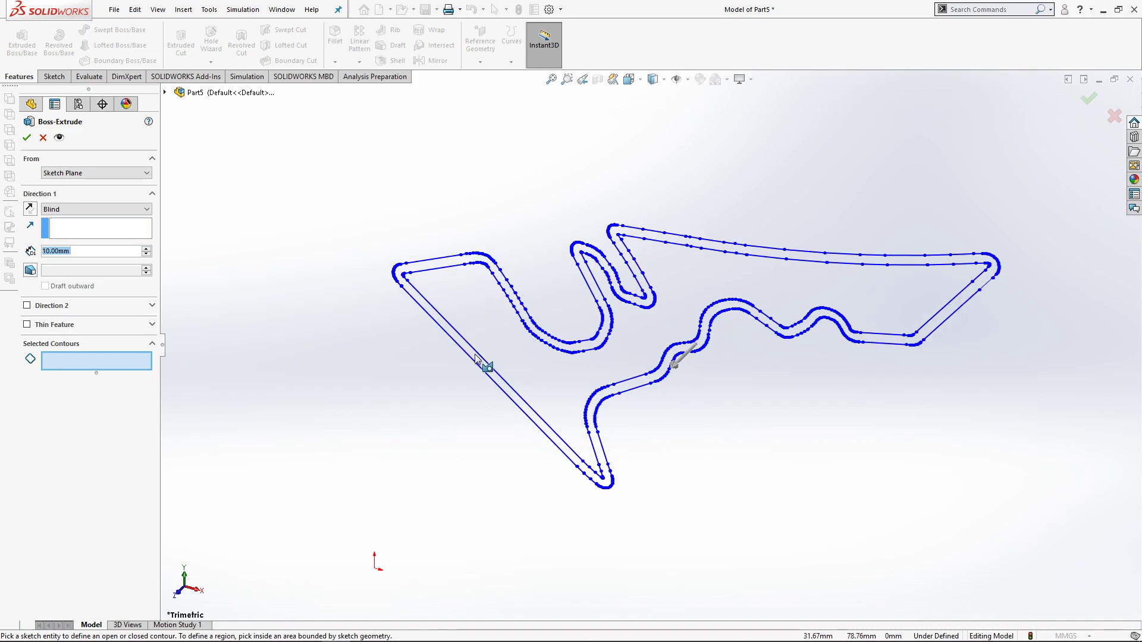
scroll(476, 357, "down", 1)
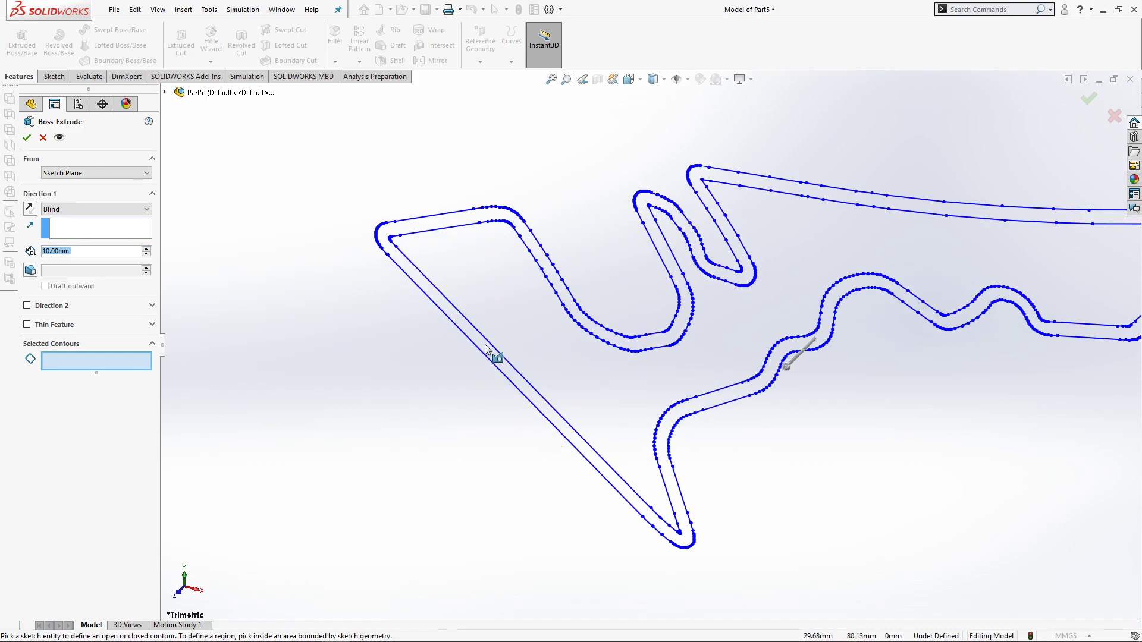
scroll(484, 345, "down", 2)
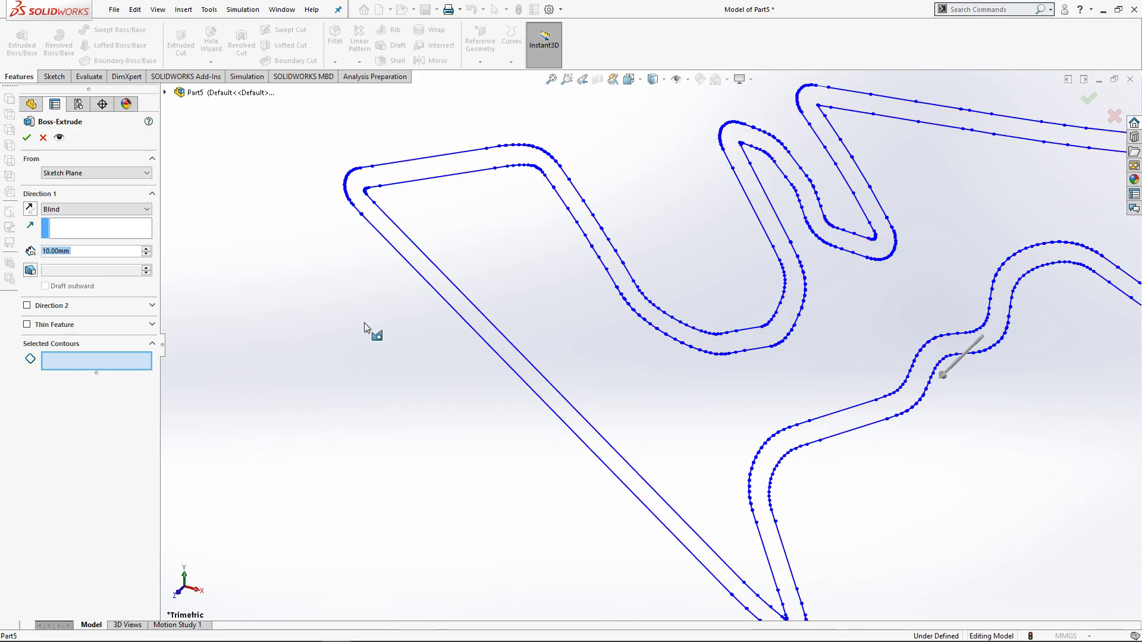
left_click(478, 326)
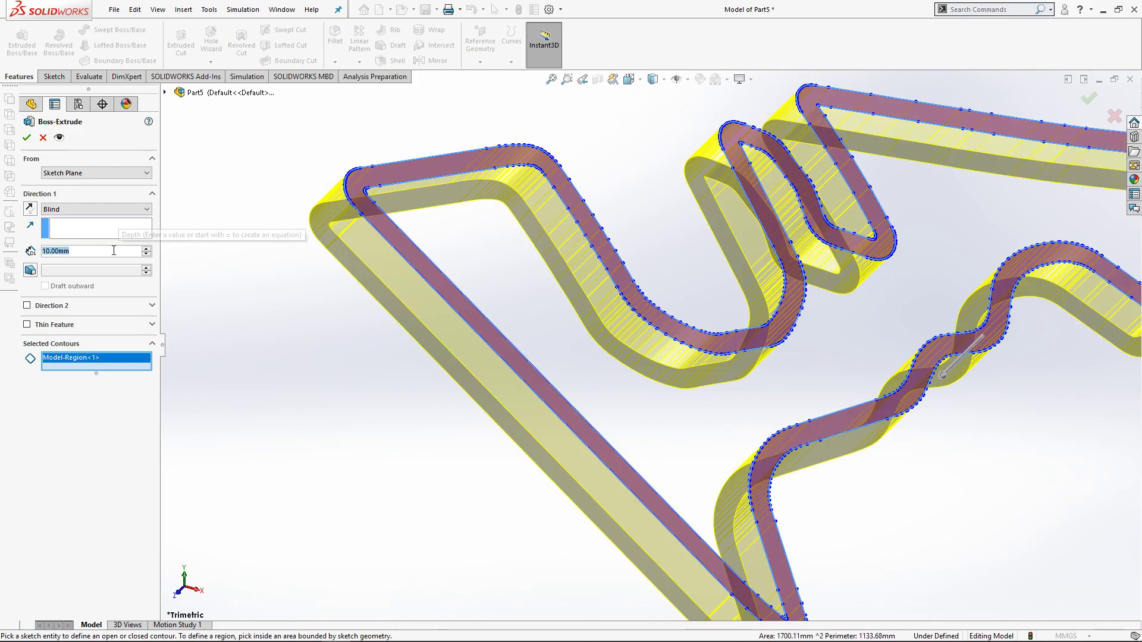
type("5")
key("Return")
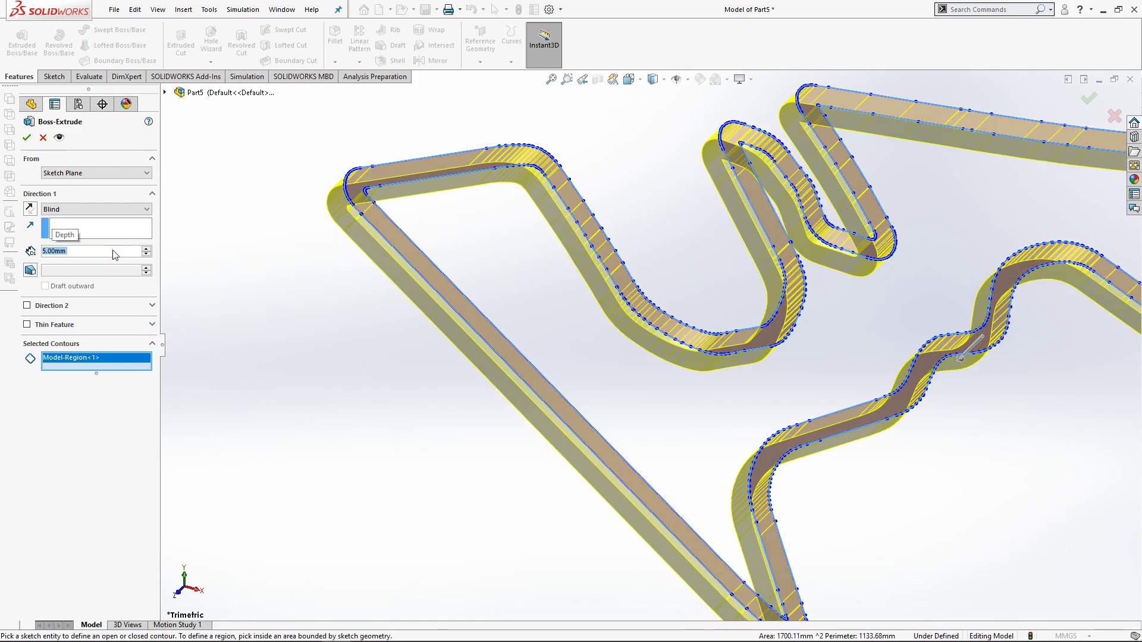
left_click(27, 137)
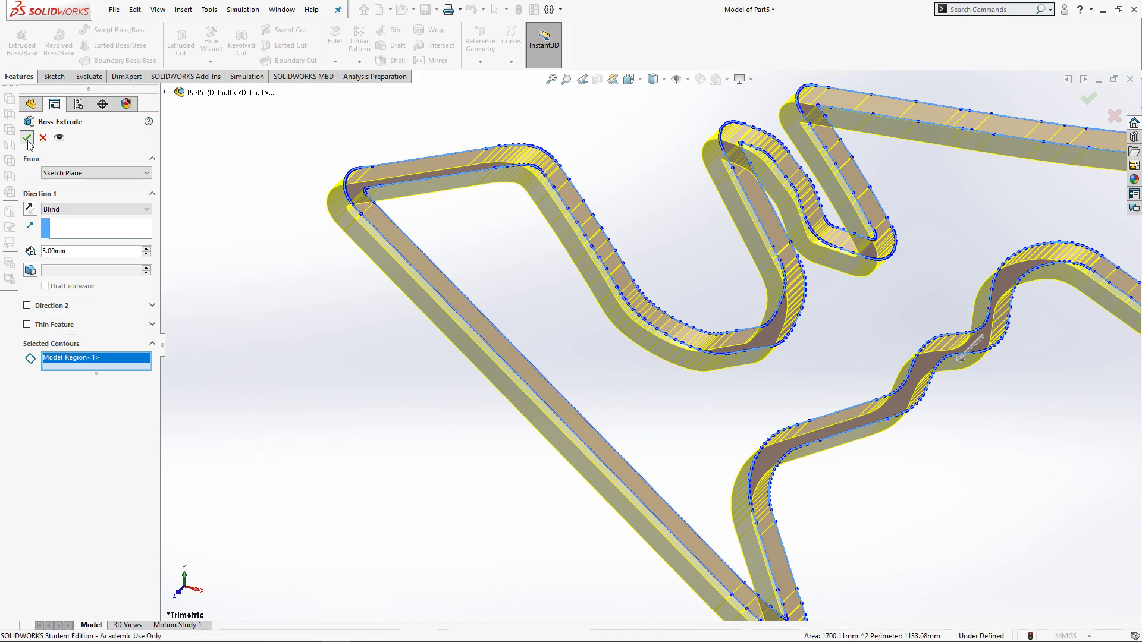
Save the extruded track as a 3D Object file named Part5 in the Downloads folder.
scroll(597, 221, "up", 3)
left_click(599, 223)
middle_click_drag(599, 224, 632, 204)
scroll(631, 205, "up", 2)
key("space")
left_click(772, 195)
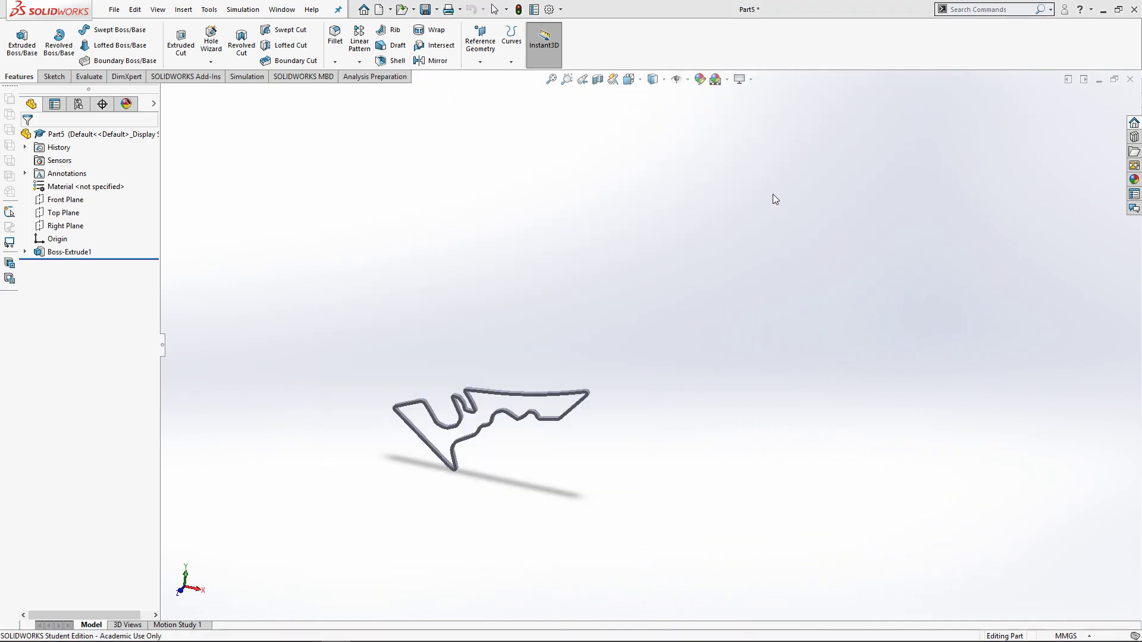
left_click(113, 9)
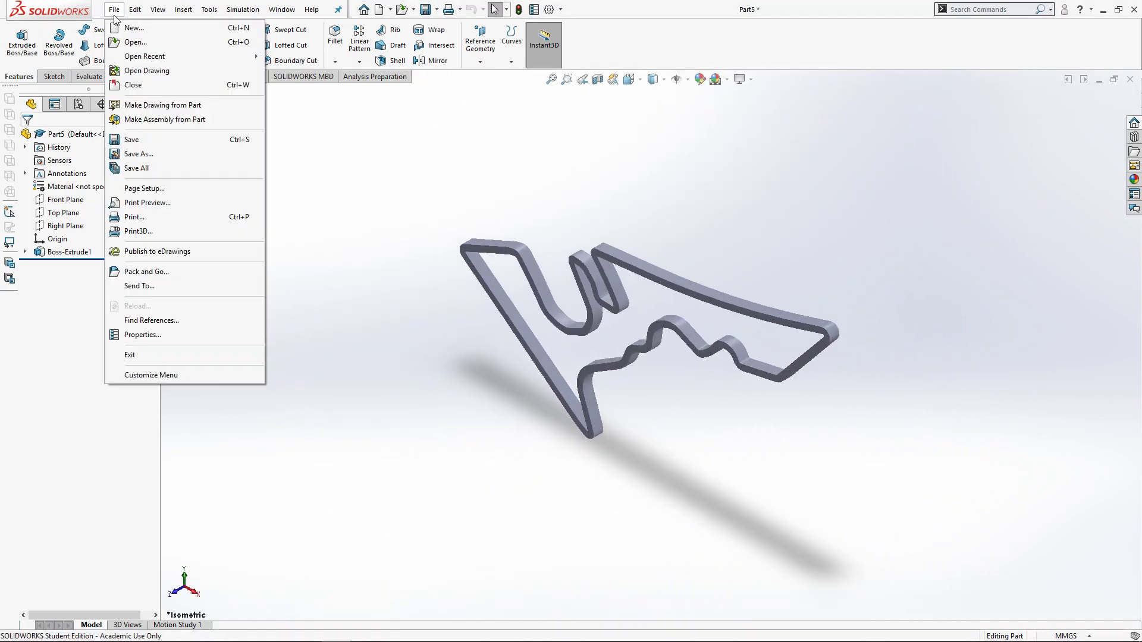
left_click(141, 153)
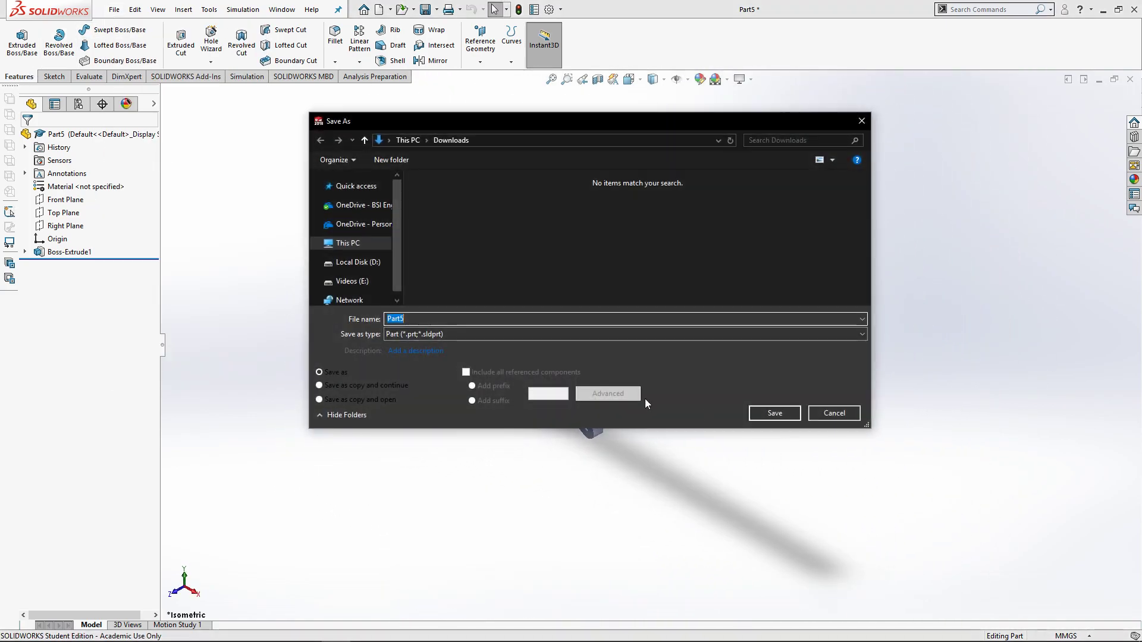
left_click(503, 337)
left_click(450, 480)
left_click(776, 433)
left_click(599, 341)
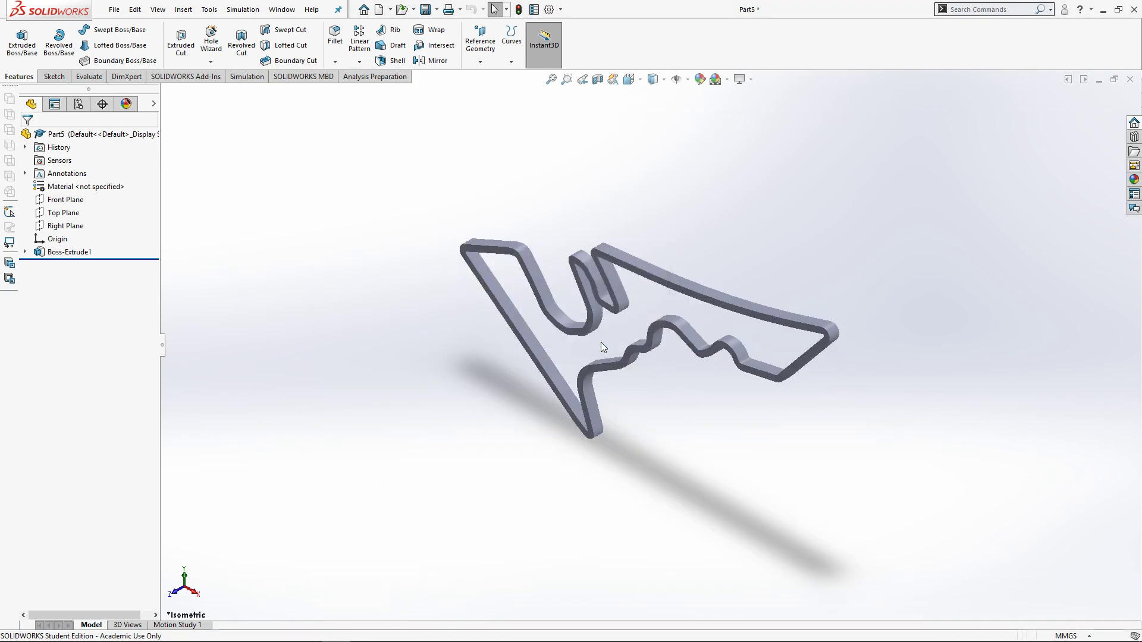
Switch to the Downloads folder, open the Part5 3D Object file in Print 3D and inspect the track model.
key("alt+Tab")
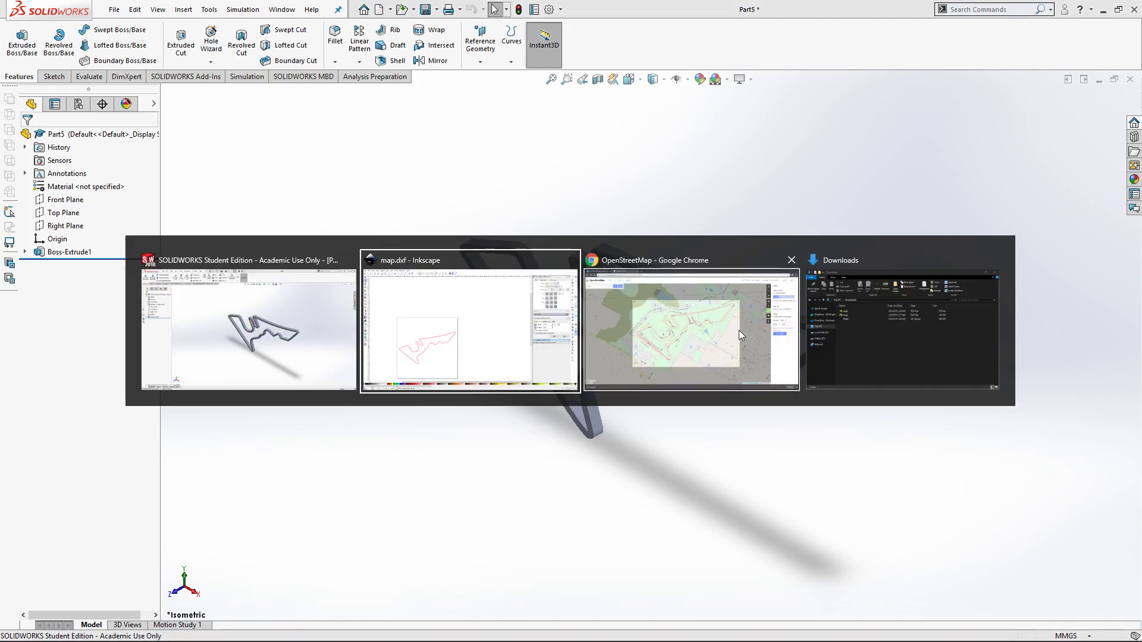
left_click(863, 329)
double_click(591, 383)
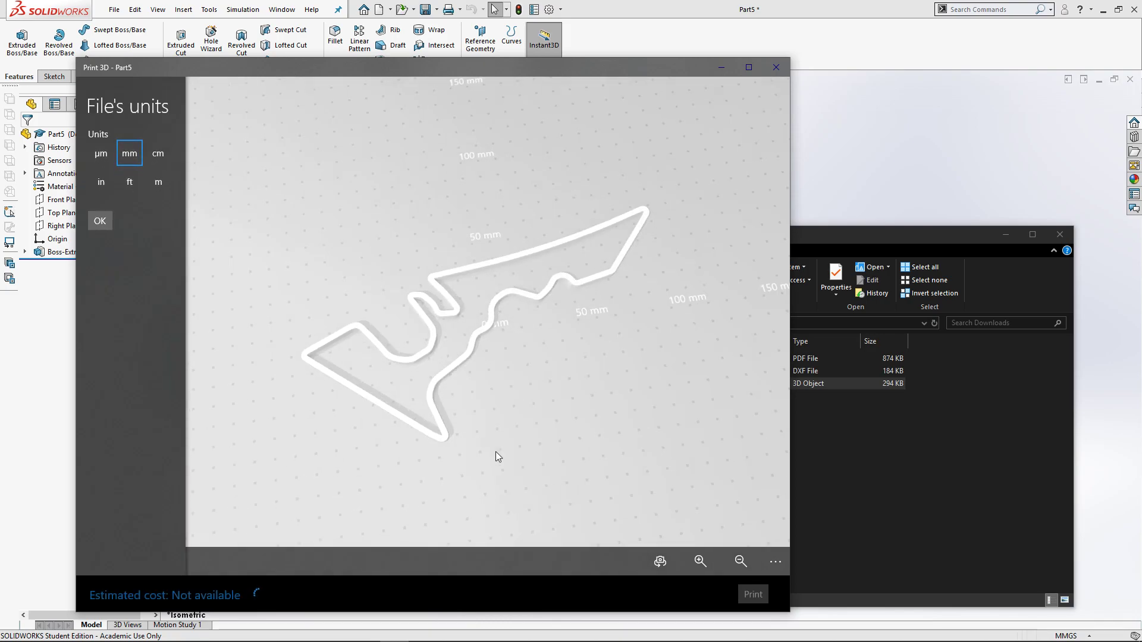
left_click_drag(495, 452, 540, 445)
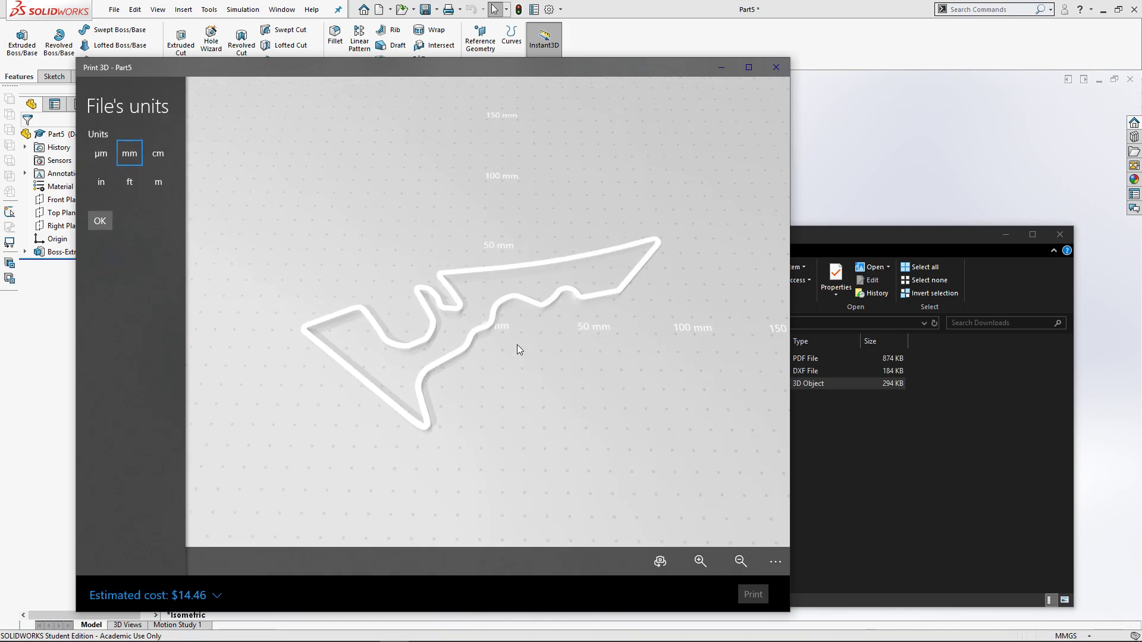